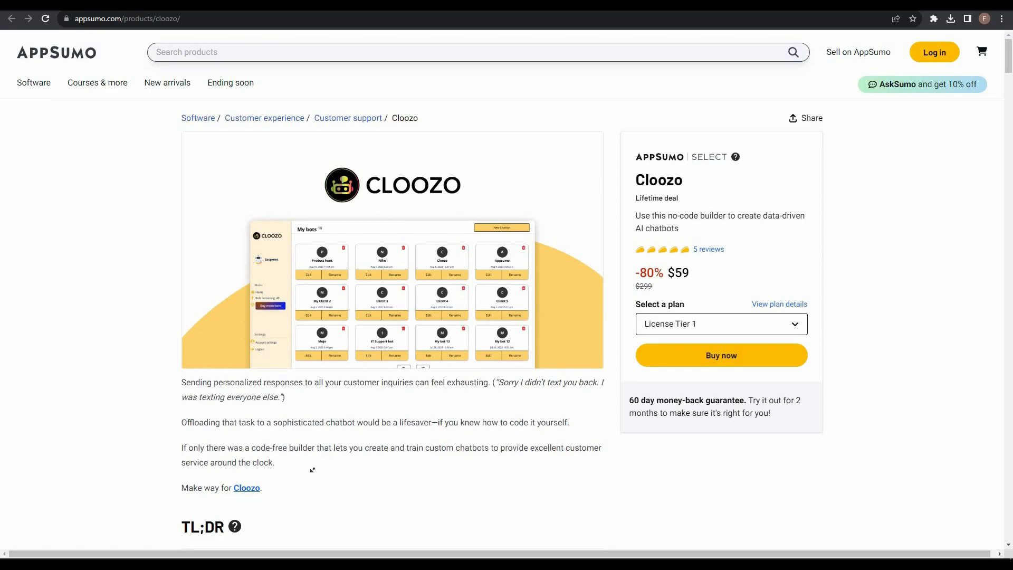
- Review the Cloozo lifetime deal's plan features and license tiers, including the License Tier 4 option
scroll(306, 466, "down", 3)
scroll(306, 466, "down", 15)
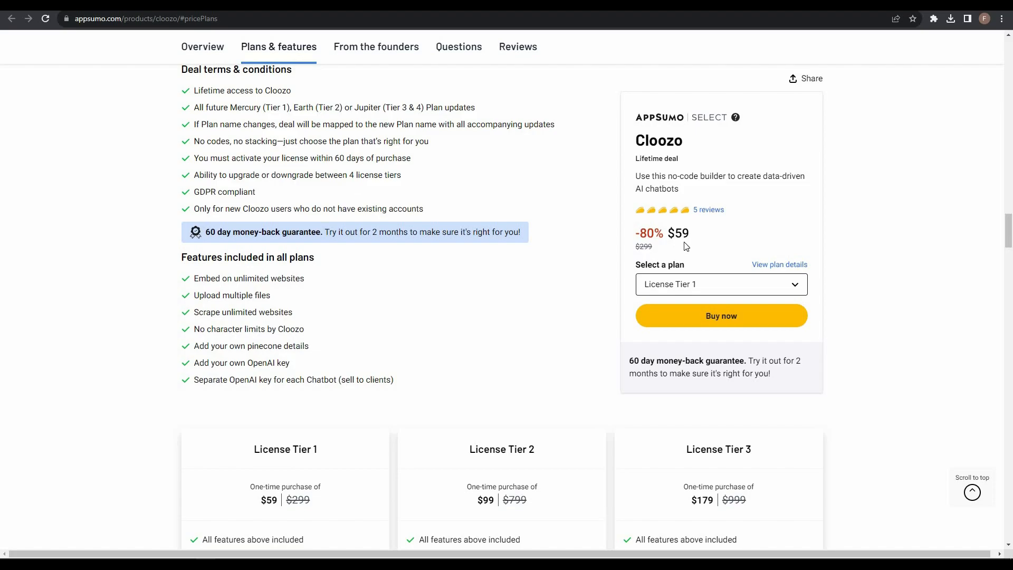
scroll(358, 312, "down", 3)
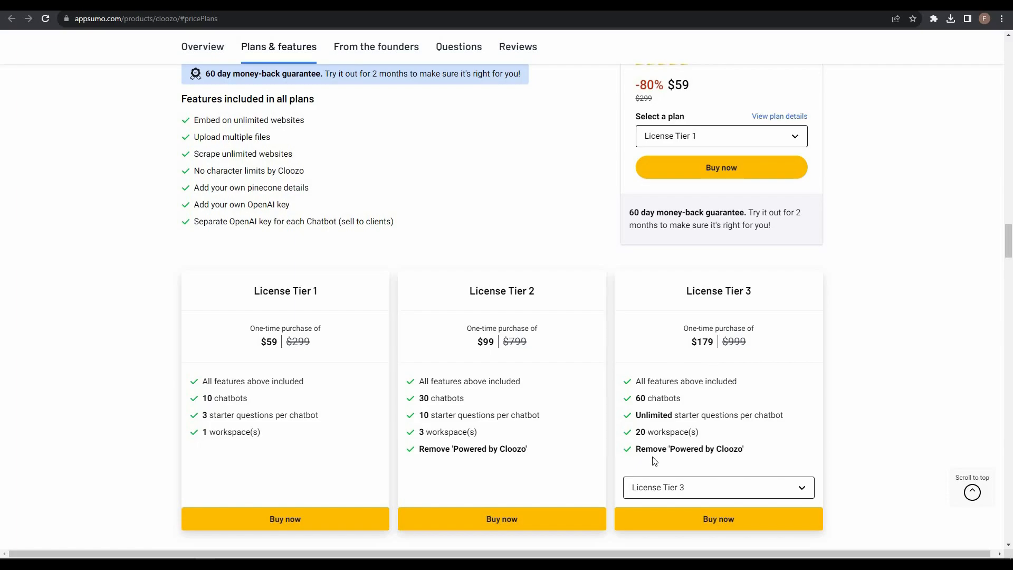
left_click(678, 488)
left_click(675, 536)
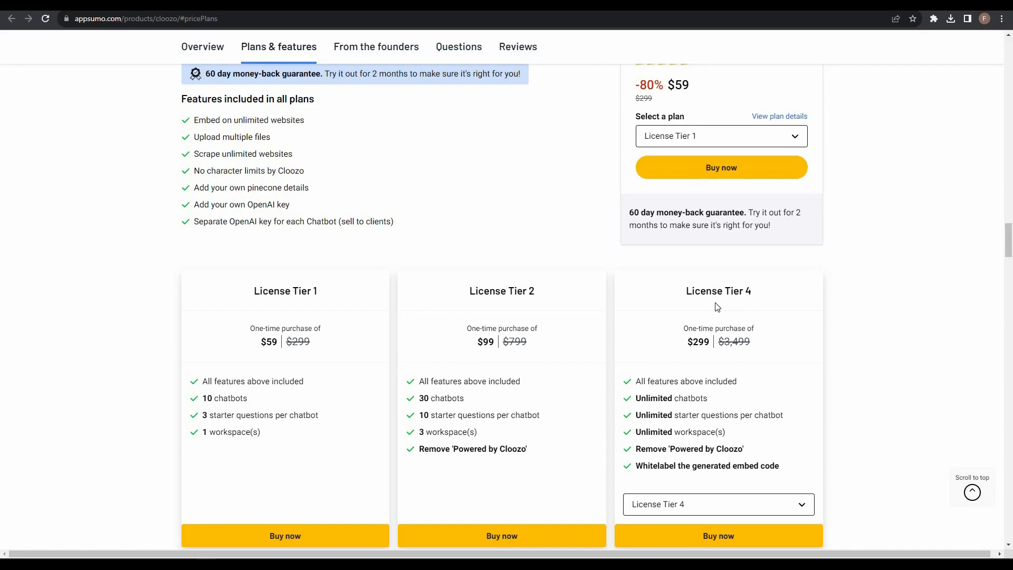
scroll(707, 305, "down", 1)
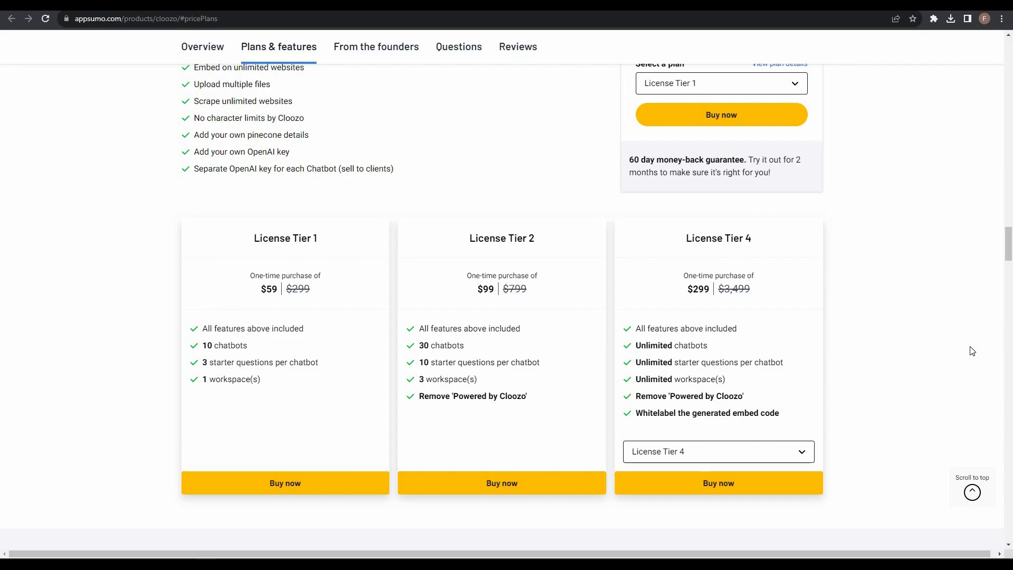
scroll(977, 350, "up", 6)
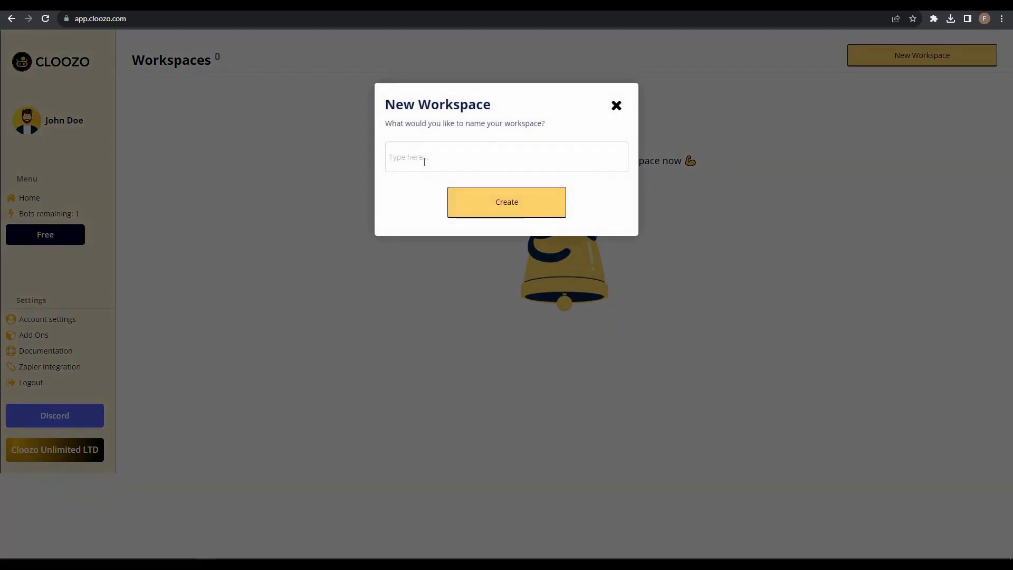
- Name the new workspace W1 and create it
left_click(423, 161)
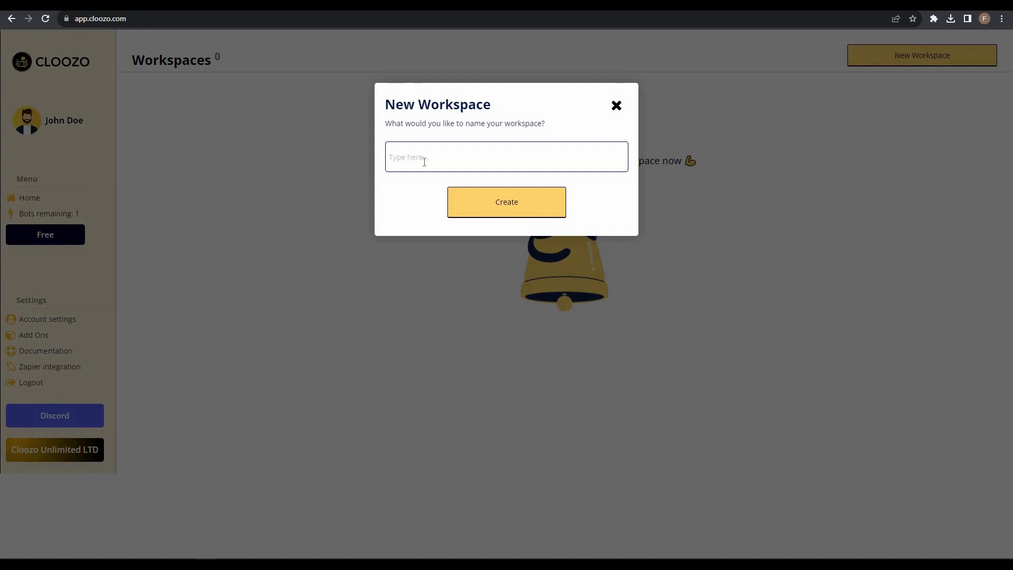
type("W1")
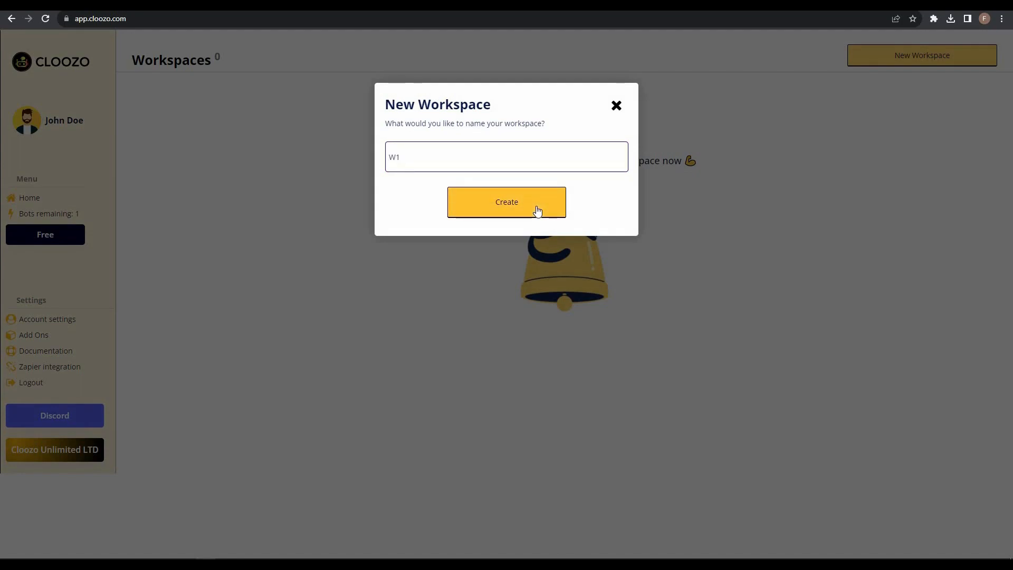
left_click(537, 212)
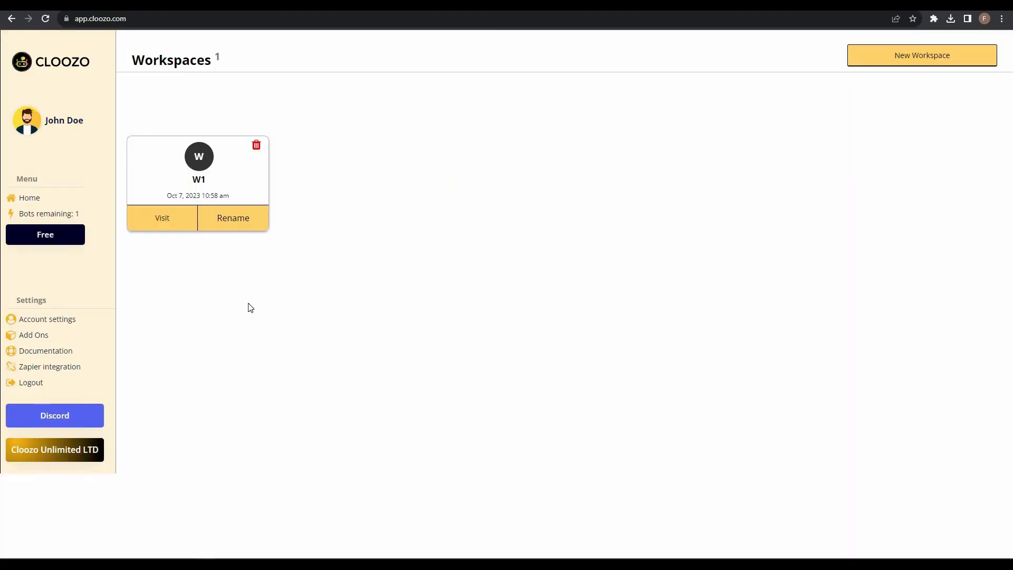
- Create a chatbot named Test1 in workspace W1, using the "Chatbot with your knowledge base" type
left_click(172, 226)
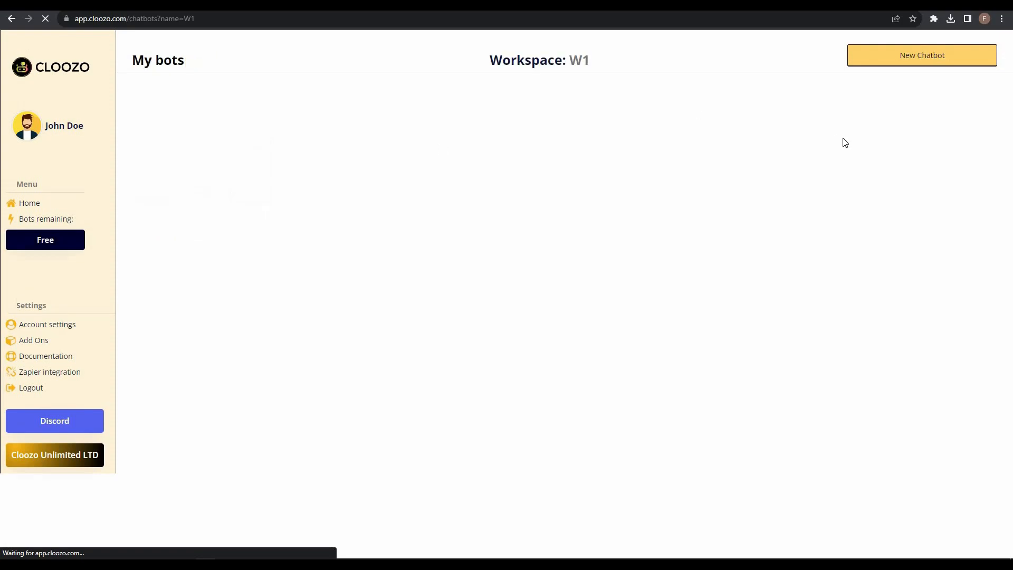
left_click(905, 63)
left_click(415, 157)
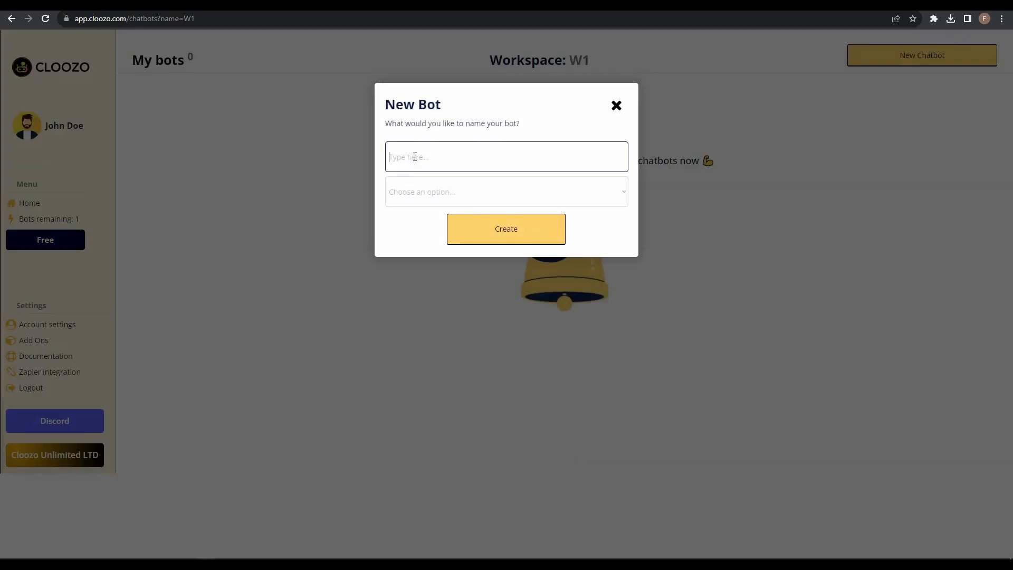
type("Test1")
left_click(454, 192)
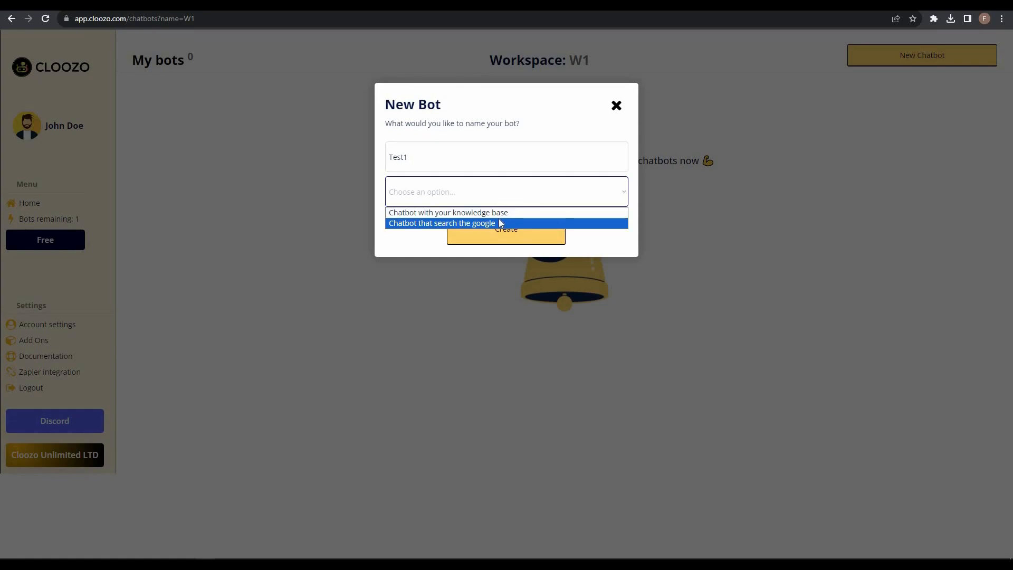
left_click(514, 212)
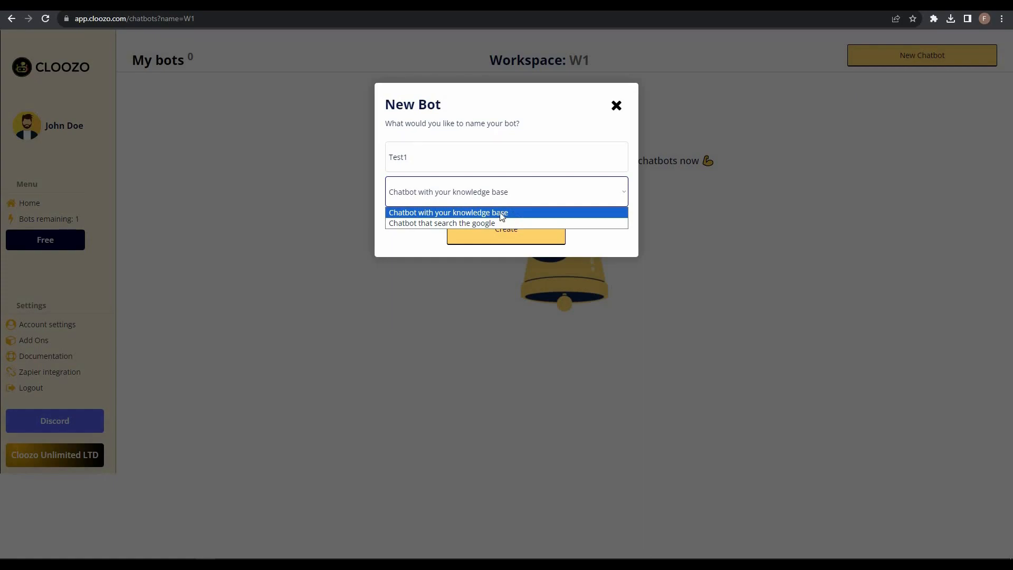
left_click(525, 233)
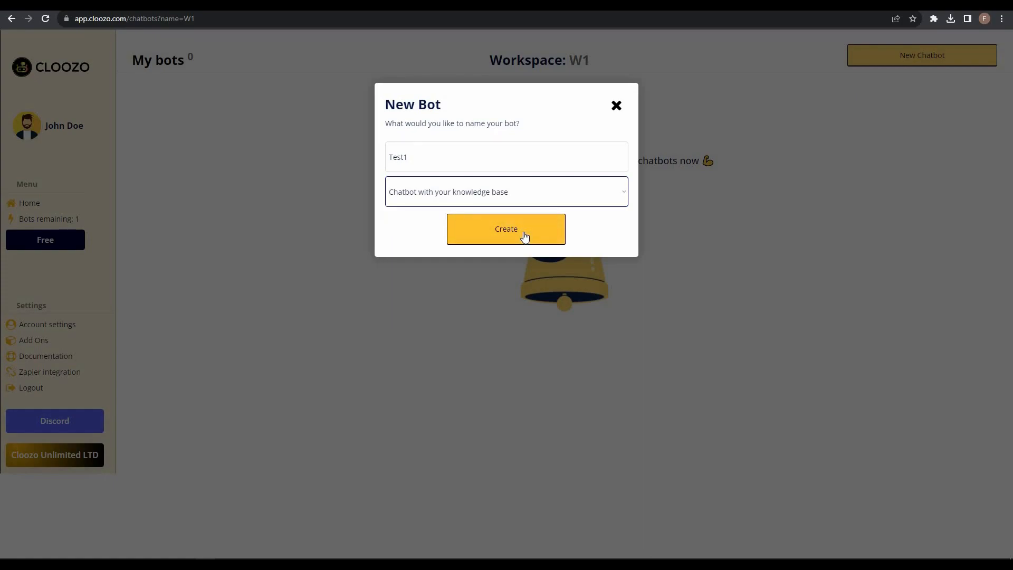
left_click(525, 234)
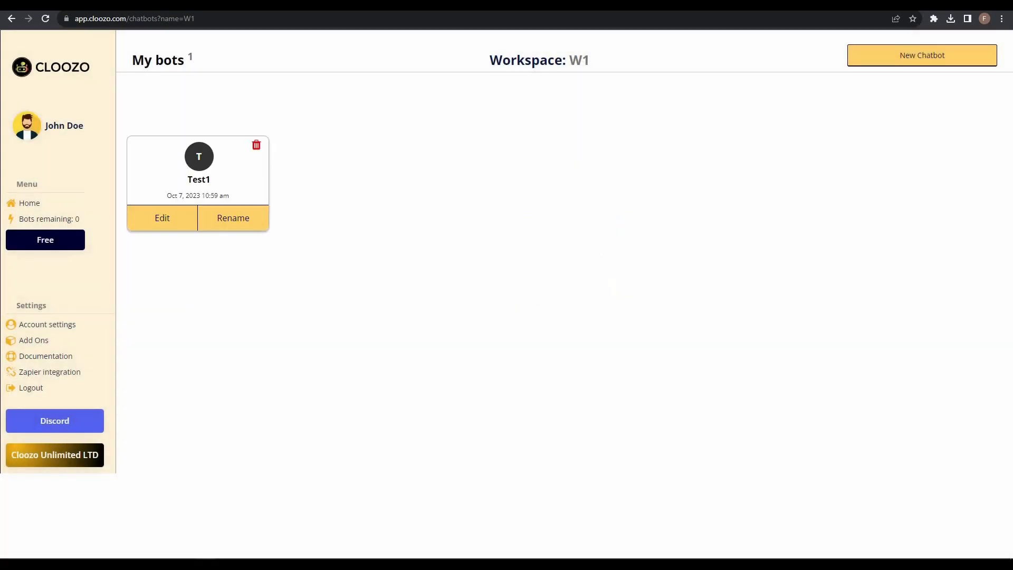
- Configure Test1's OpenAI settings with the OpenAI API key, temperature 0.89 and the gpt-3.5-turbo model, and save them
left_click(171, 226)
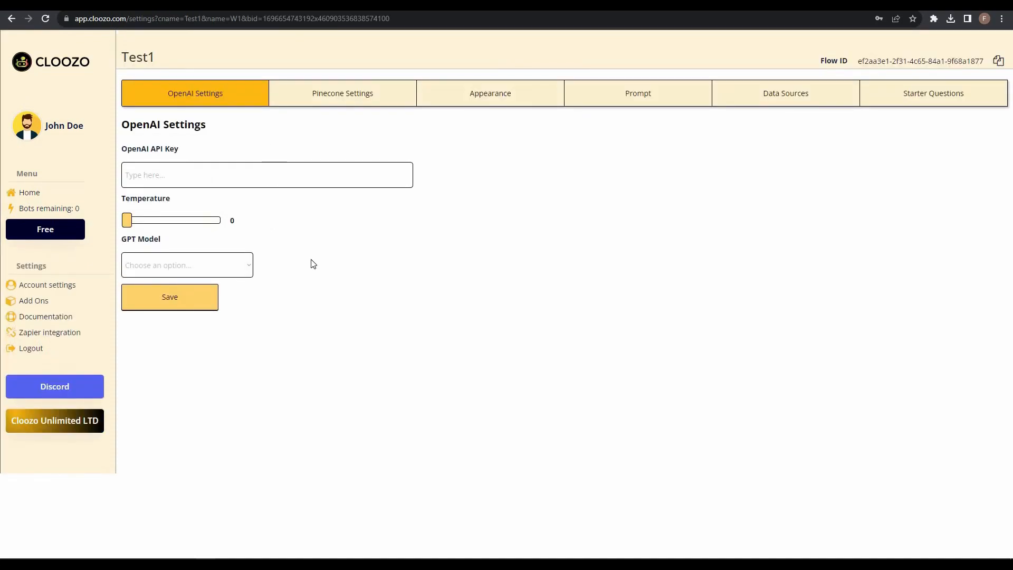
left_click(195, 179)
key("ctrl+v")
left_click_drag(128, 221, 177, 228)
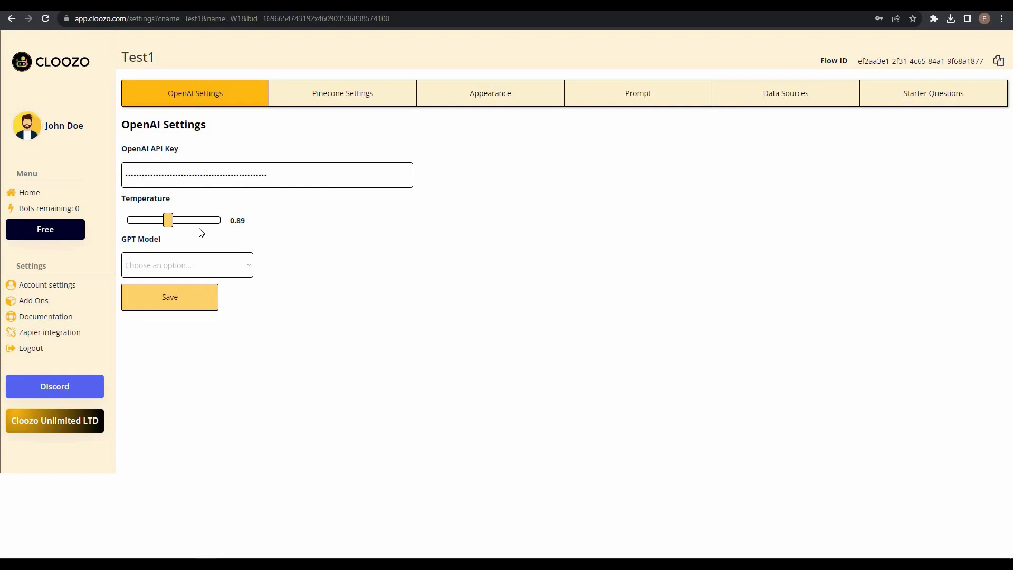
left_click(188, 270)
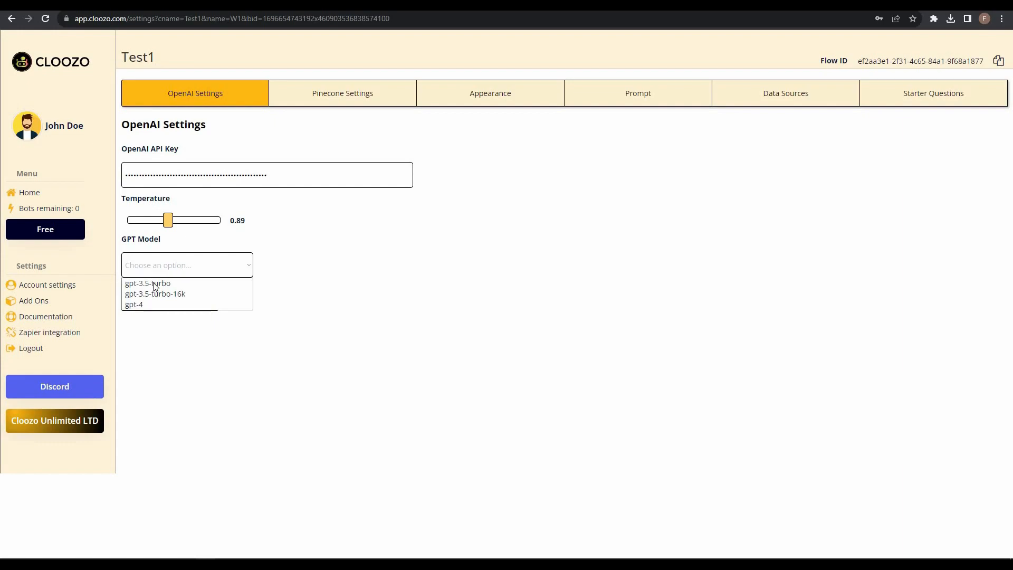
key("Return")
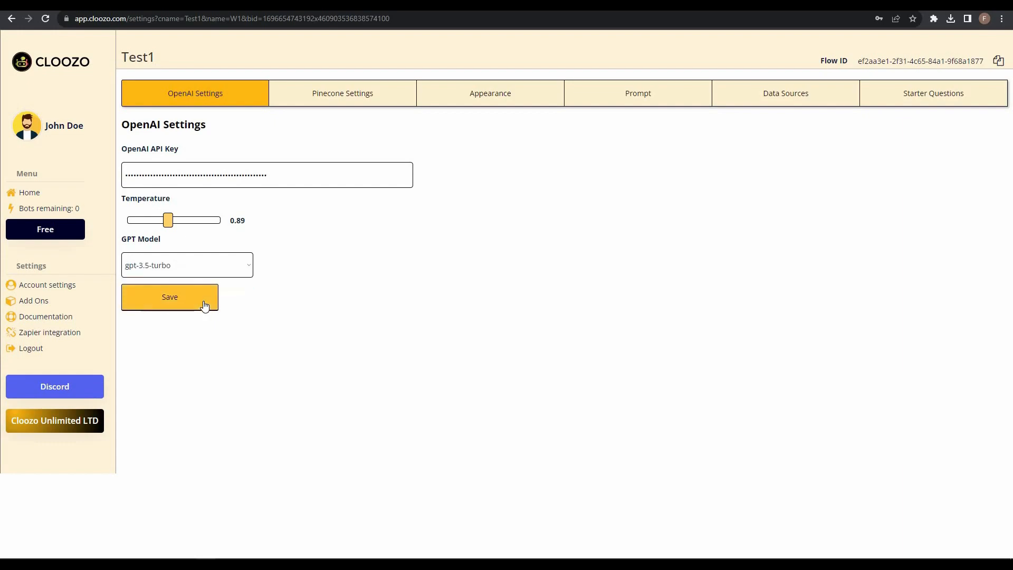
left_click(205, 305)
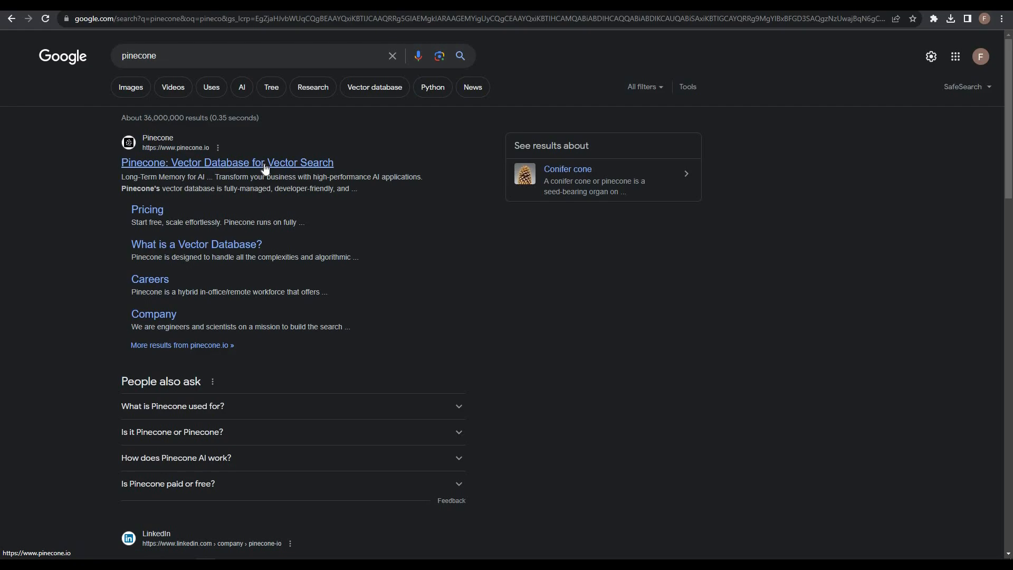
- Open the Pinecone website from the search results and sign up for free with a Google account
left_click(274, 163)
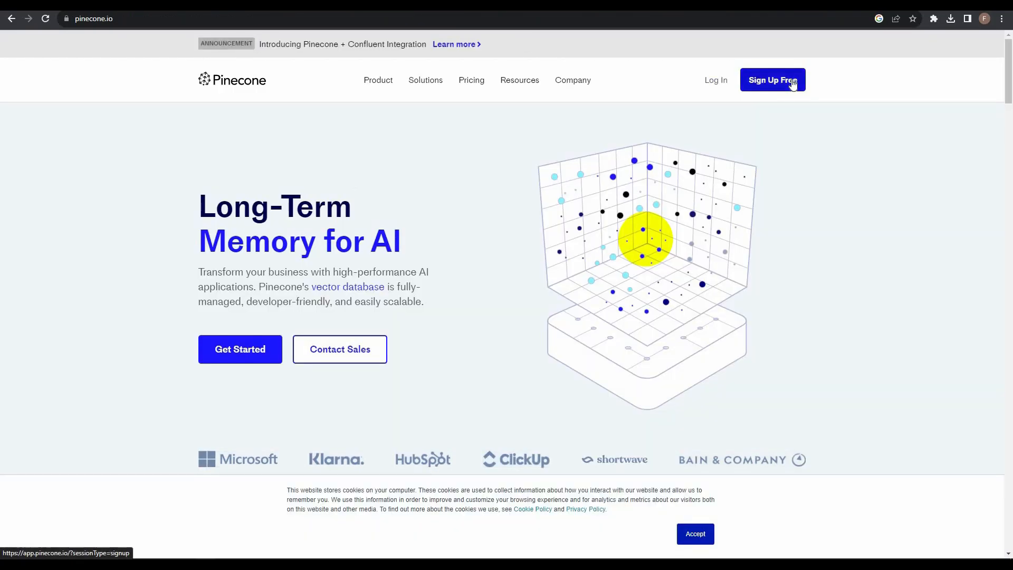
left_click(795, 84)
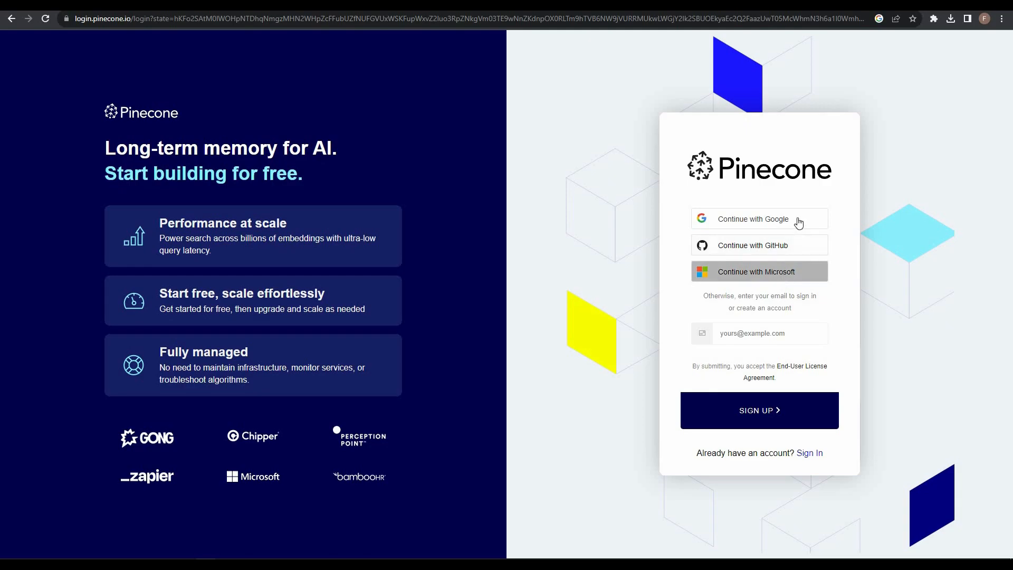
left_click(797, 218)
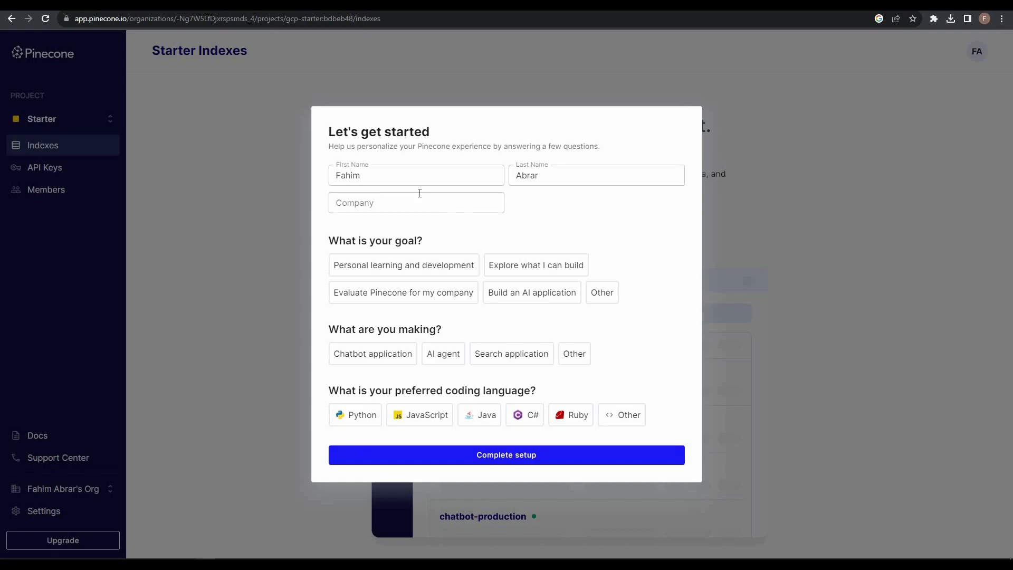
- Complete the Pinecone setup questionnaire with Personal learning and development as the goal and Chatbot application as the project type
left_click(572, 175)
left_click(438, 272)
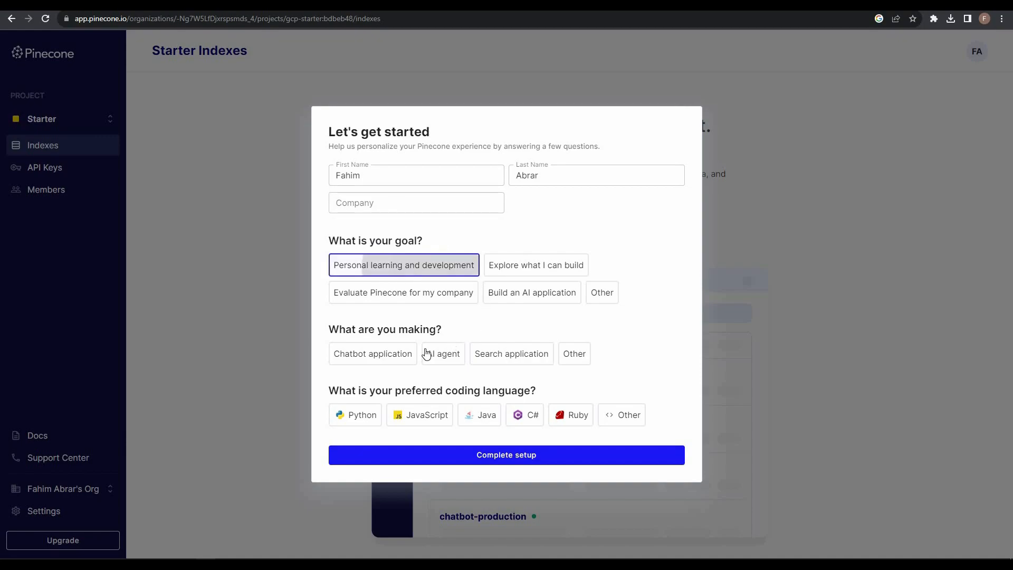
left_click(401, 360)
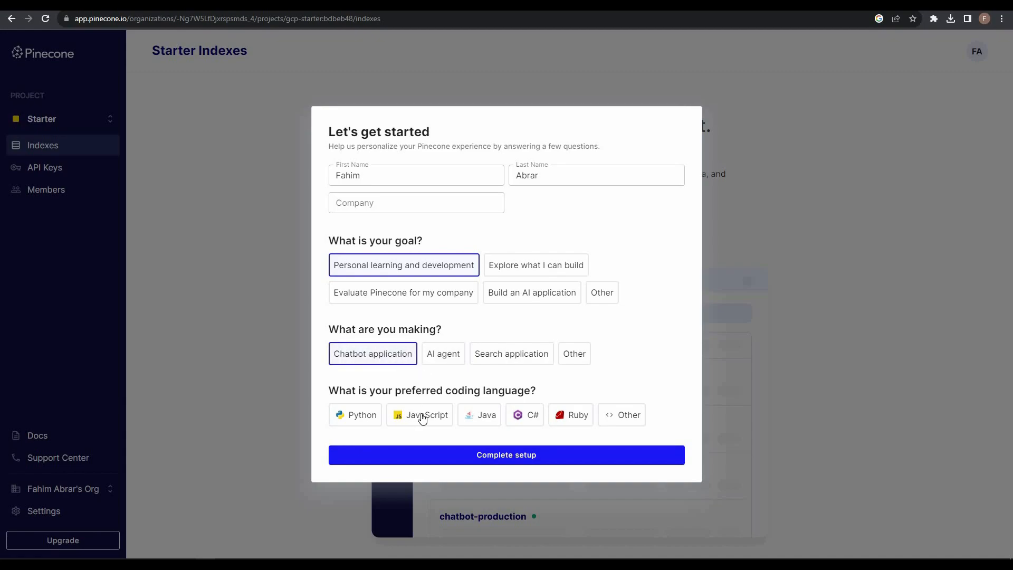
left_click(441, 420)
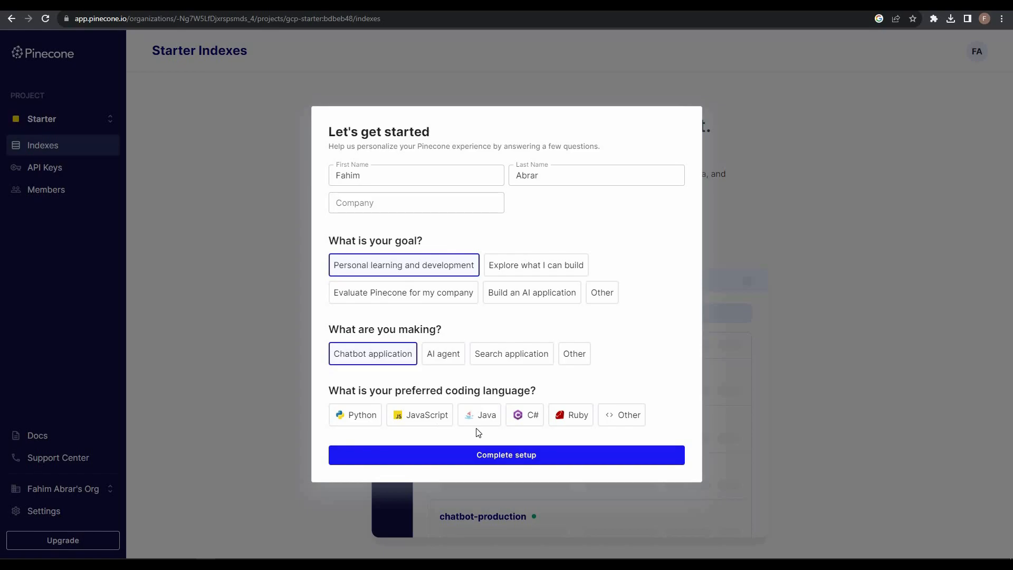
left_click(549, 458)
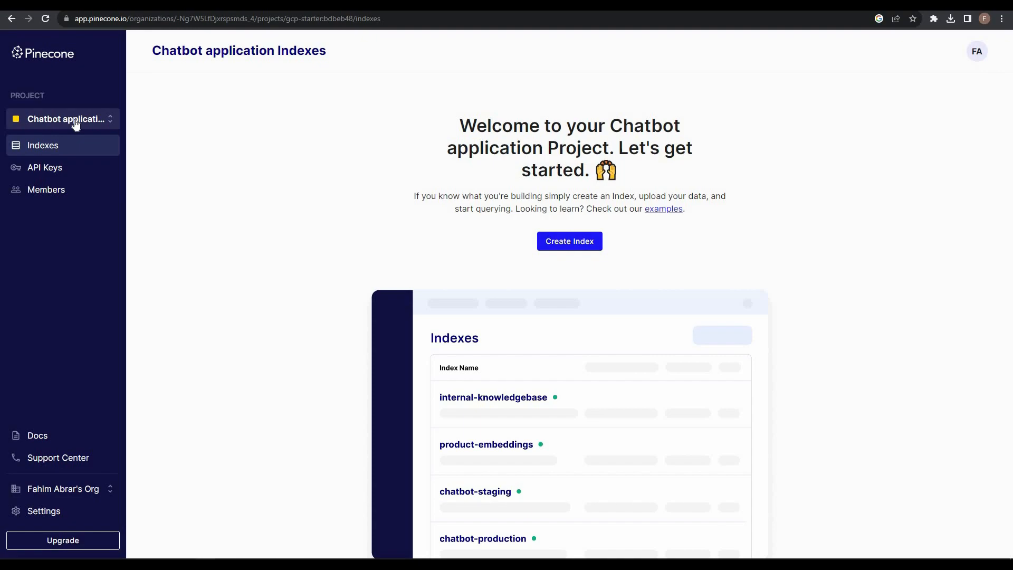
left_click(94, 124)
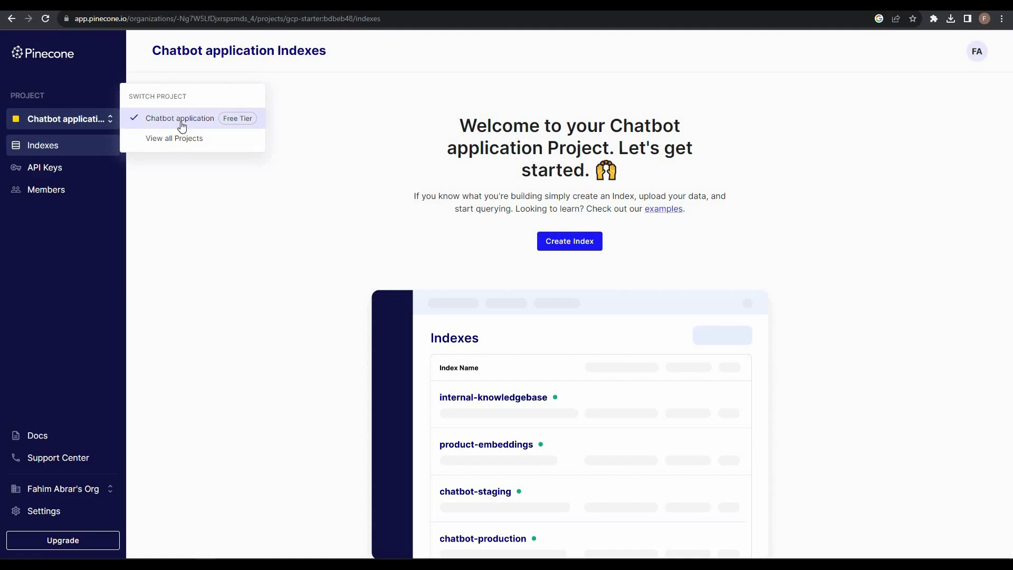
left_click(215, 227)
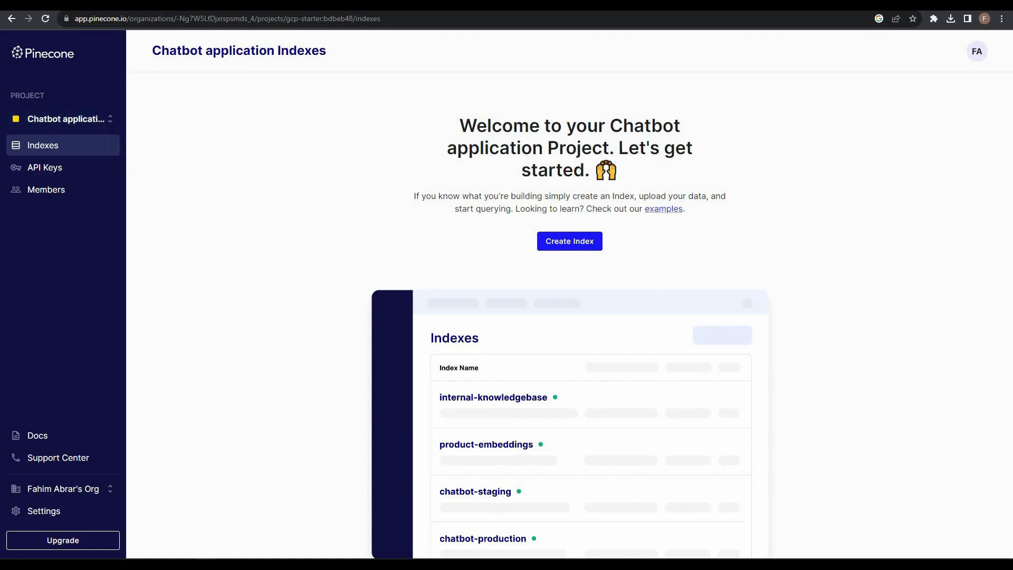
- Create a Pinecone index named cloo with 1536 dimensions, keeping the cosine metric and starter pod type
left_click(589, 248)
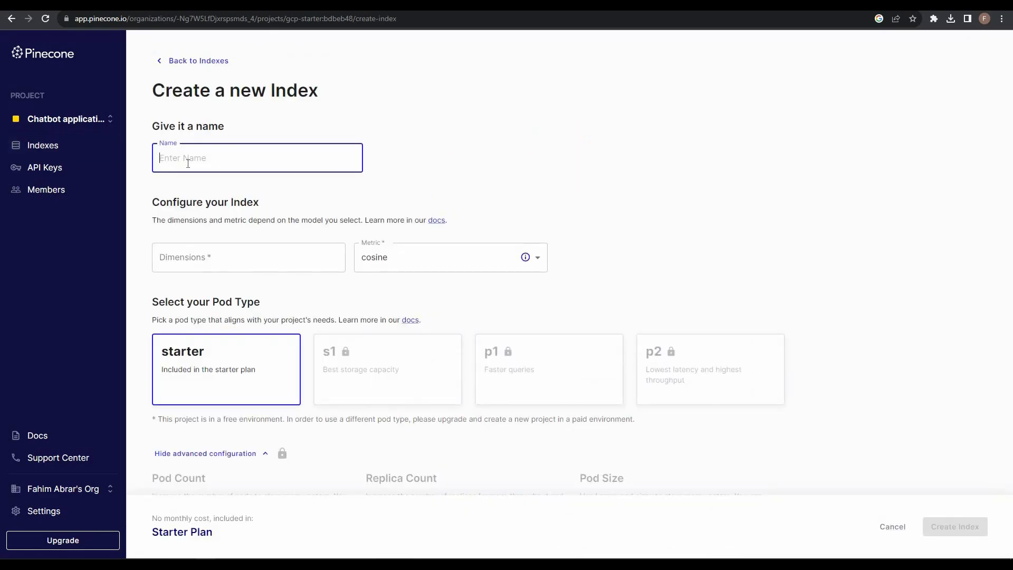
type("cloo")
left_click(224, 258)
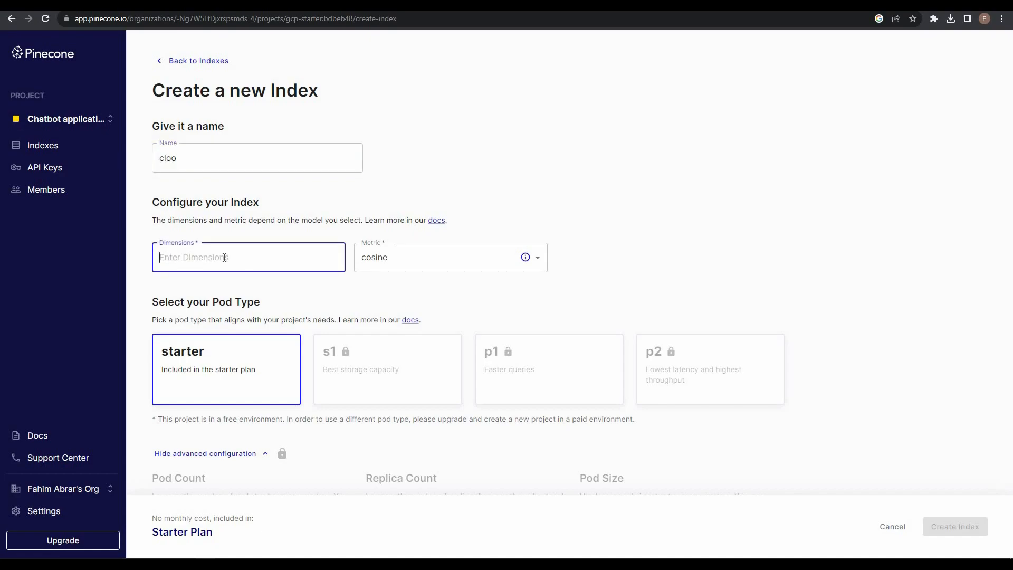
type("15")
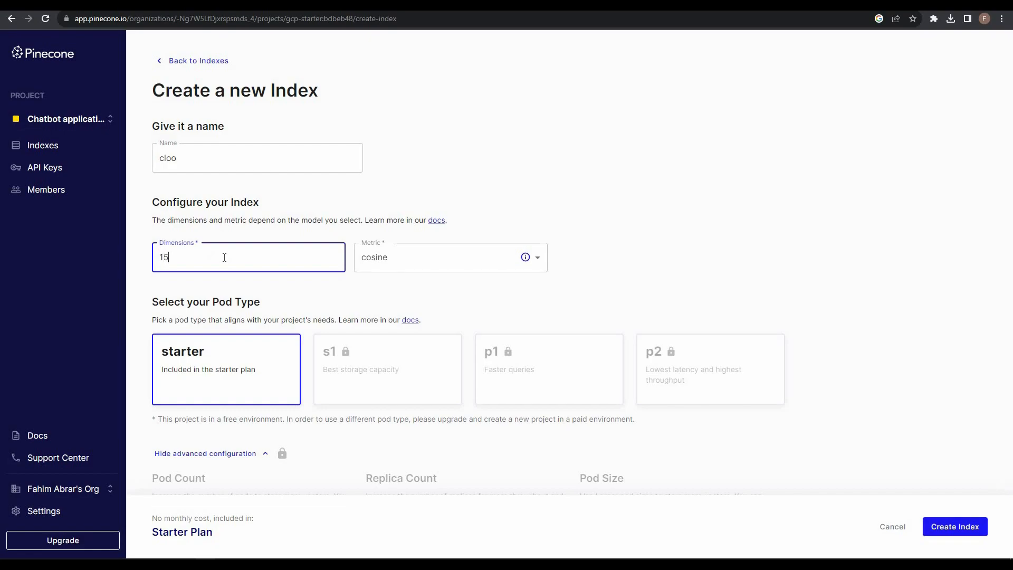
type("36")
scroll(679, 441, "down", 2)
scroll(673, 442, "up", 2)
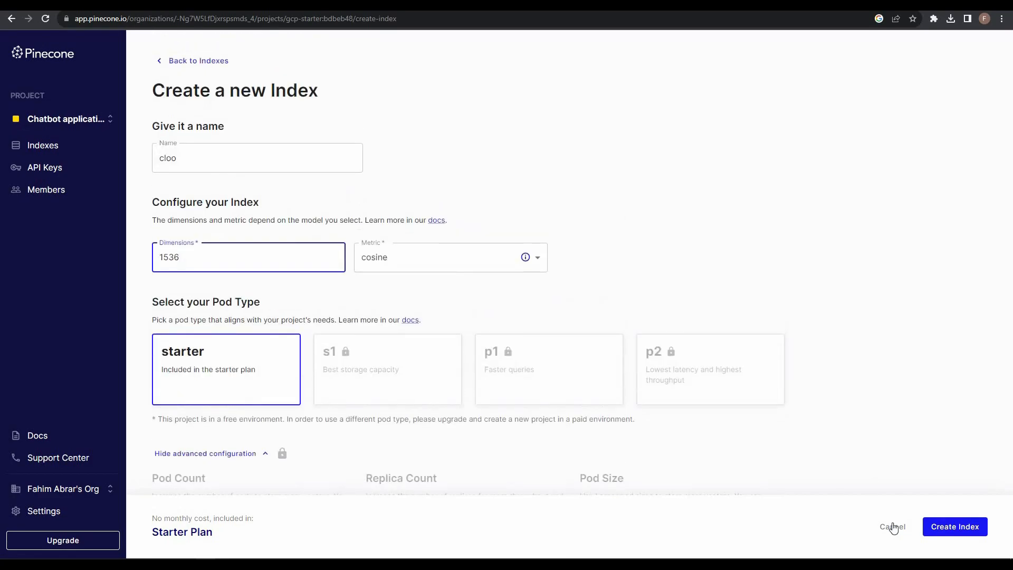
left_click(967, 533)
left_click(967, 533)
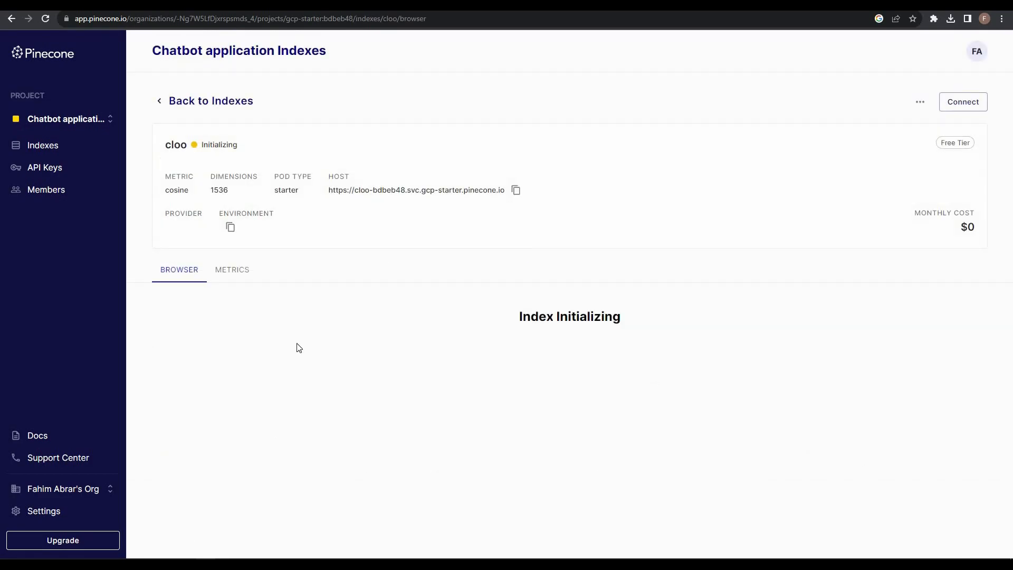
- Copy the value of the Chatbot application project's default API key
left_click(51, 169)
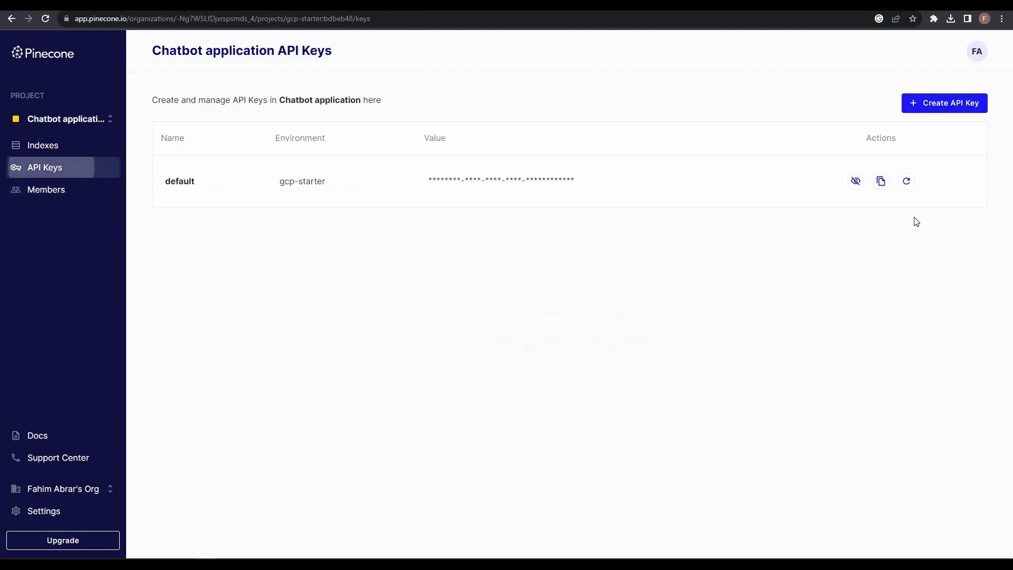
left_click(883, 183)
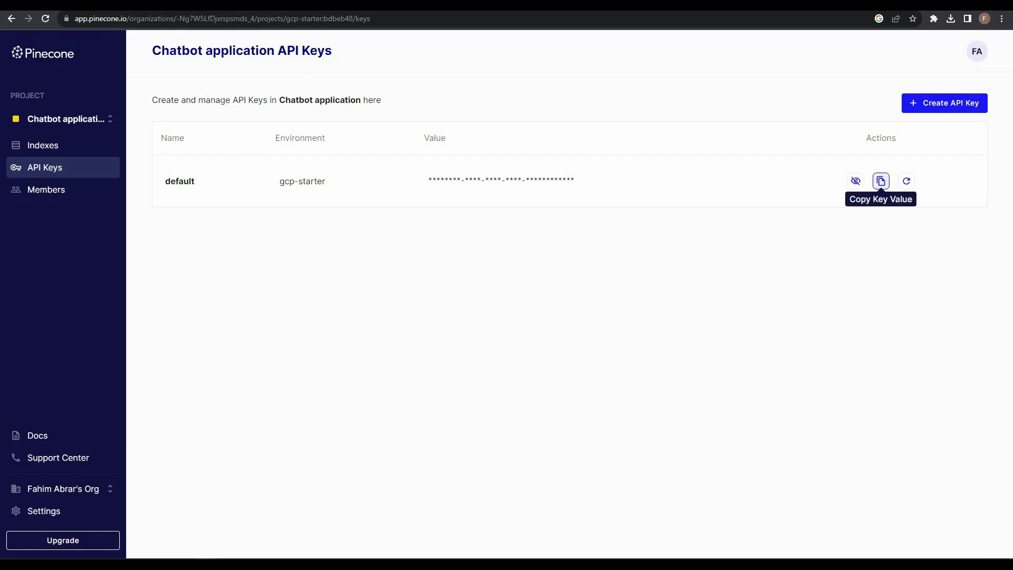
- Switch to the Cloozo bot's Pinecone settings and paste the copied key as the Pinecone API key
key("ctrl+Tab")
left_click(170, 183)
key("ctrl+v")
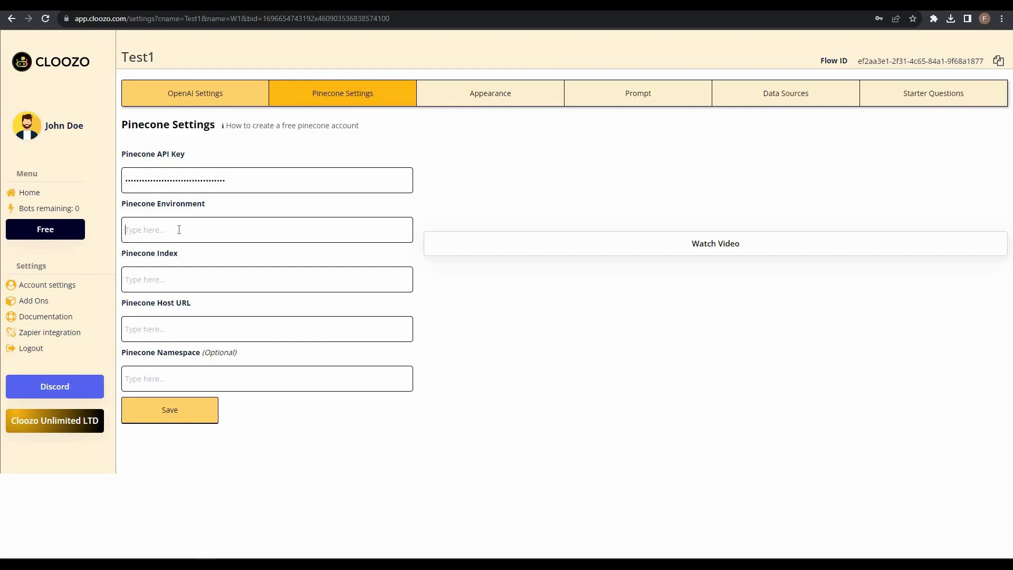
- Copy the default key's environment name, gcp-starter, from Pinecone and enter it as the bot's Pinecone environment in Cloozo
key("ctrl+Tab")
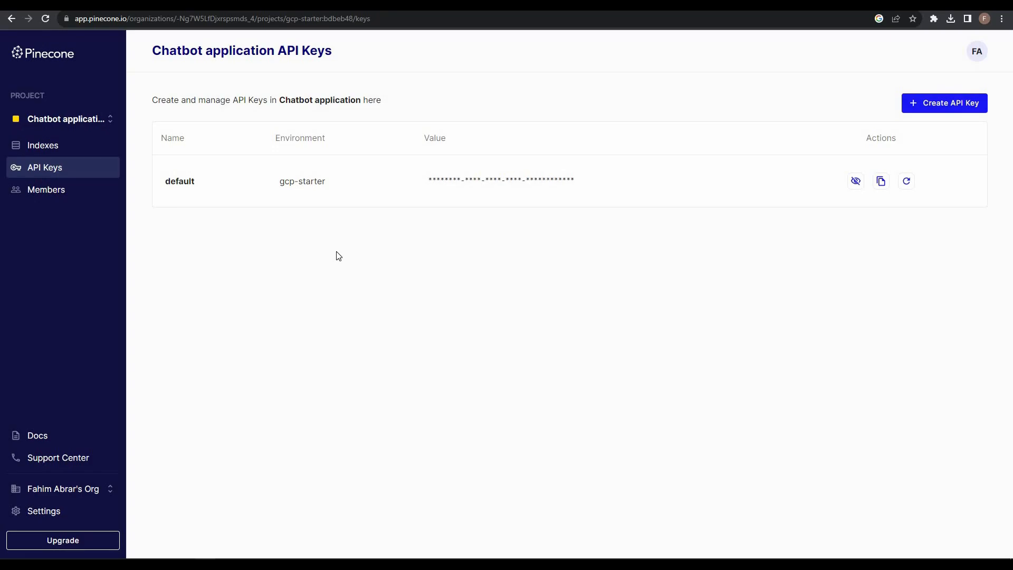
triple_click(330, 187)
key("ctrl+c")
key("ctrl+Tab")
key("ctrl+v")
- Copy the index name cloo from the Pinecone indexes page and enter it as the bot's Pinecone index
left_click(178, 277)
key("ctrl+Tab")
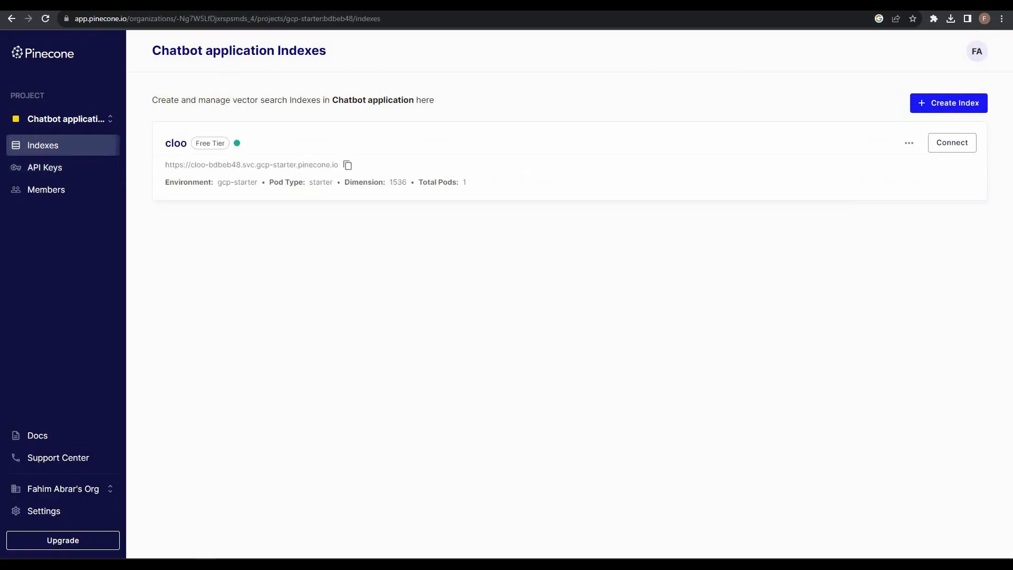
double_click(182, 145)
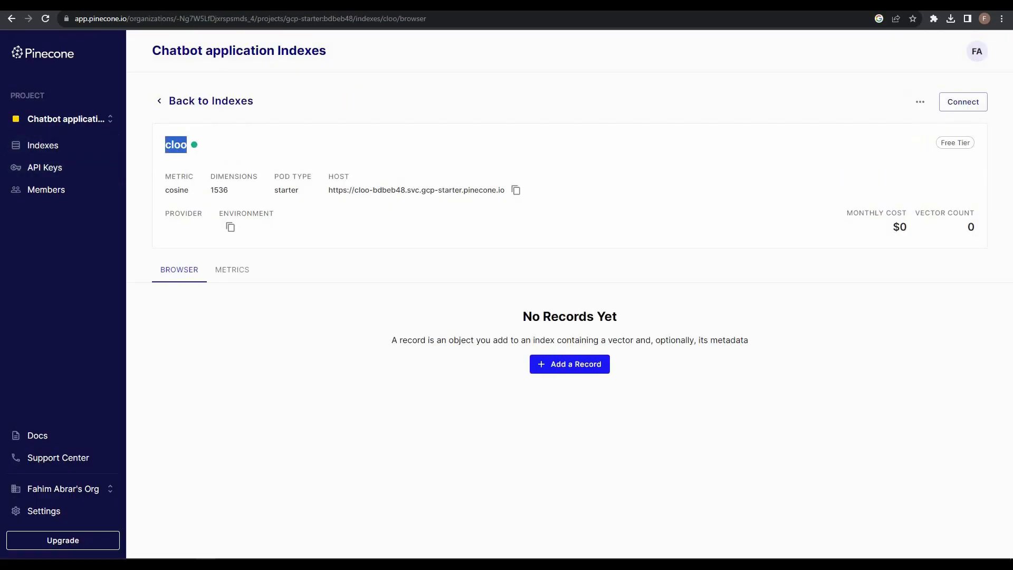
key("ctrl+c")
key("ctrl+Tab")
key("ctrl+v")
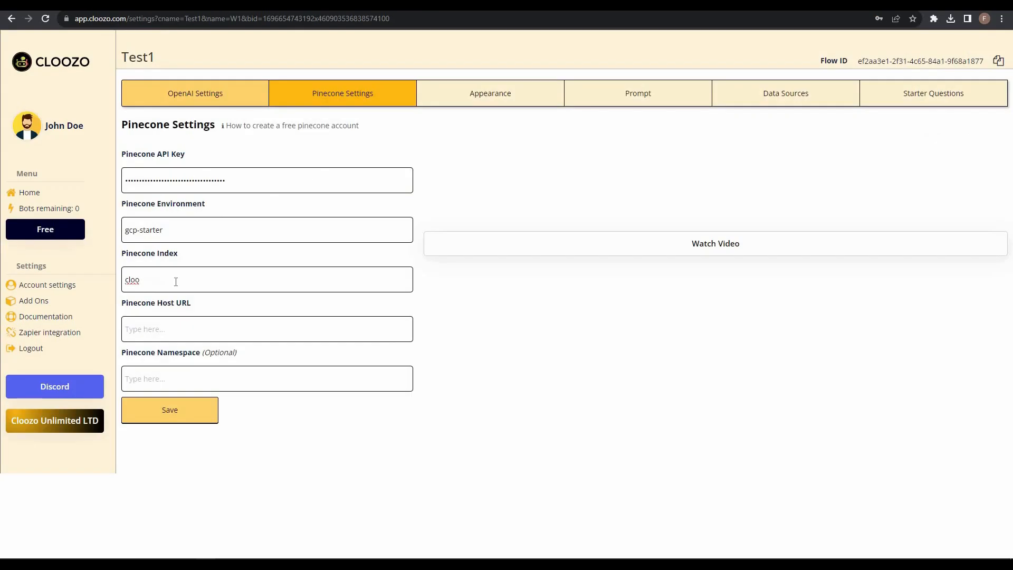
- Copy the cloo index's host address from Pinecone into the Pinecone Host URL, leave the namespace empty, and save the Pinecone settings
left_click(192, 337)
key("ctrl+shift+Tab")
left_click(305, 325)
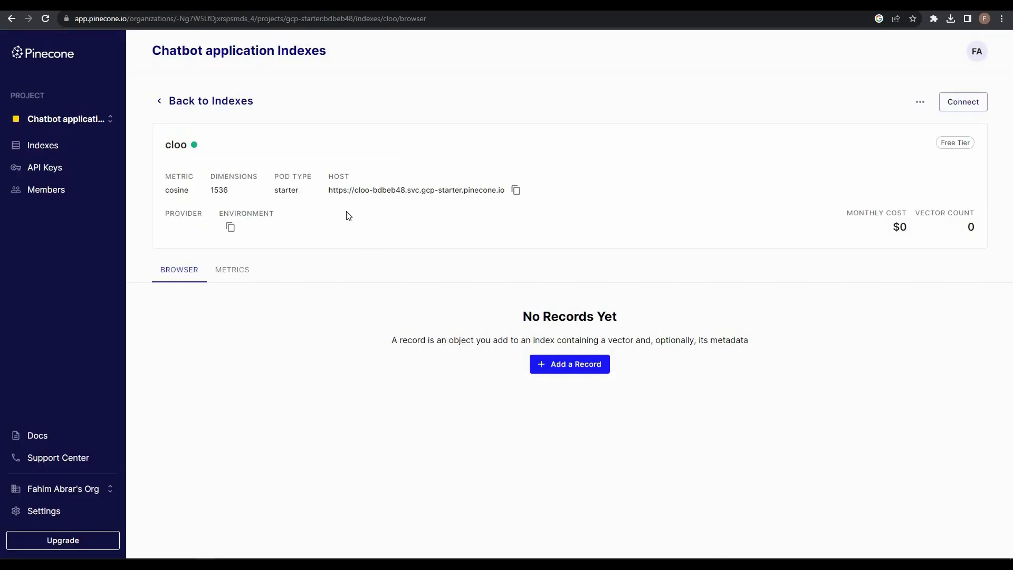
left_click(517, 192)
key("ctrl+Tab")
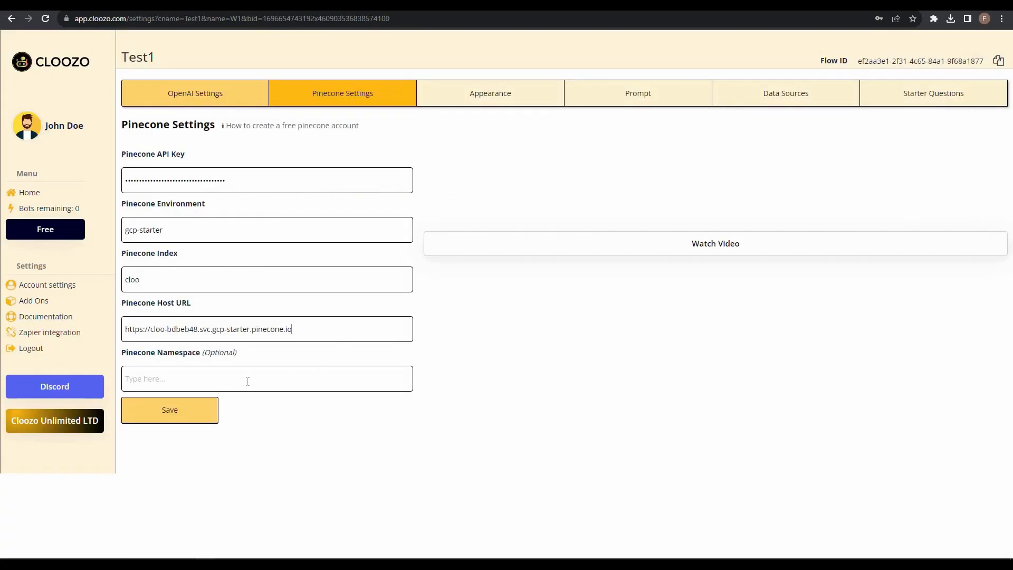
left_click(246, 381)
left_click(194, 414)
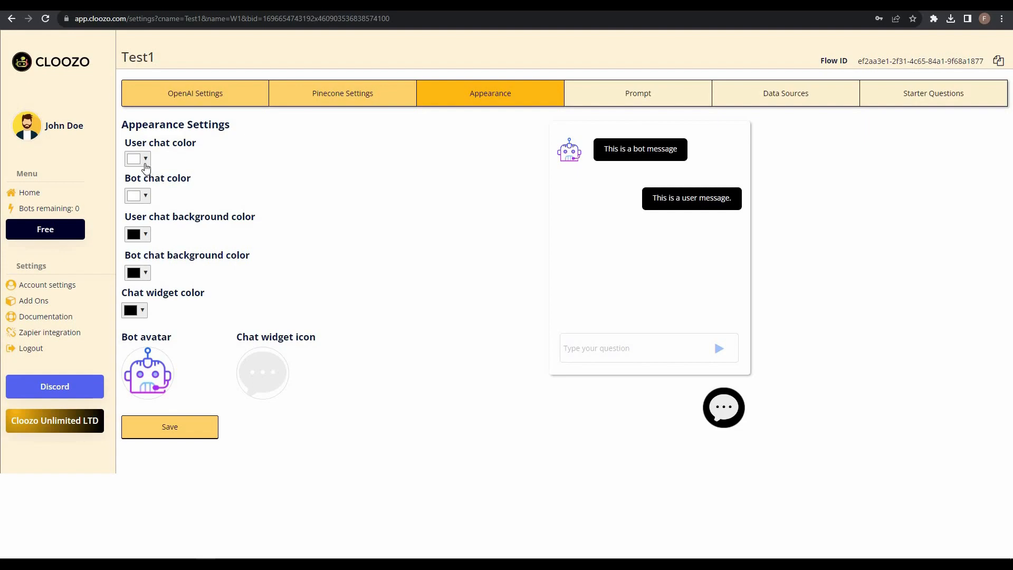
- Check the user chat color options and save the bot's appearance settings with the default colors
left_click(146, 163)
left_click(146, 163)
left_click(185, 429)
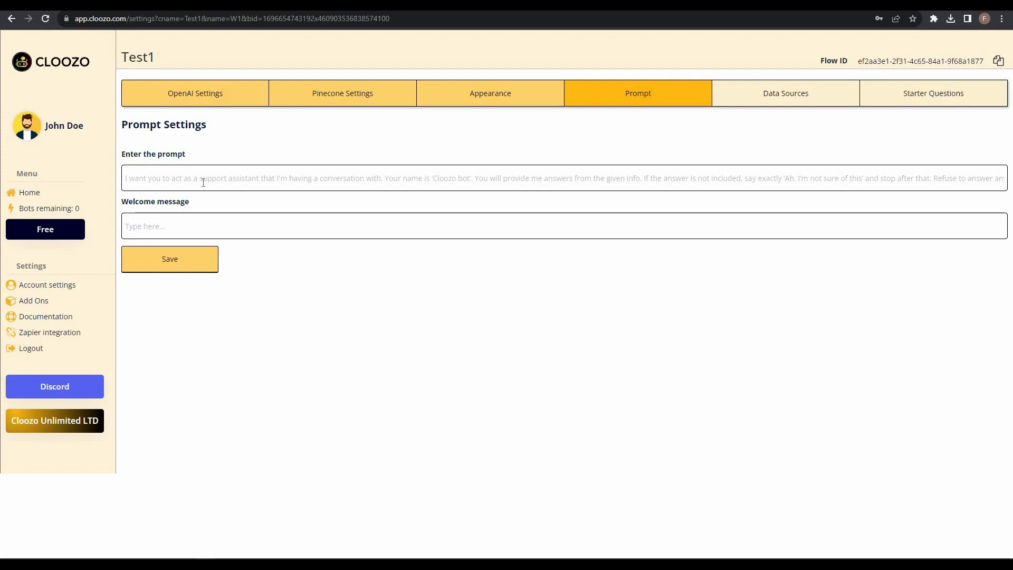
- Paste the helpful assistant prompt naming the bot "AI Assist", set the welcome message to Hi, and save the prompt settings
key("ctrl+v")
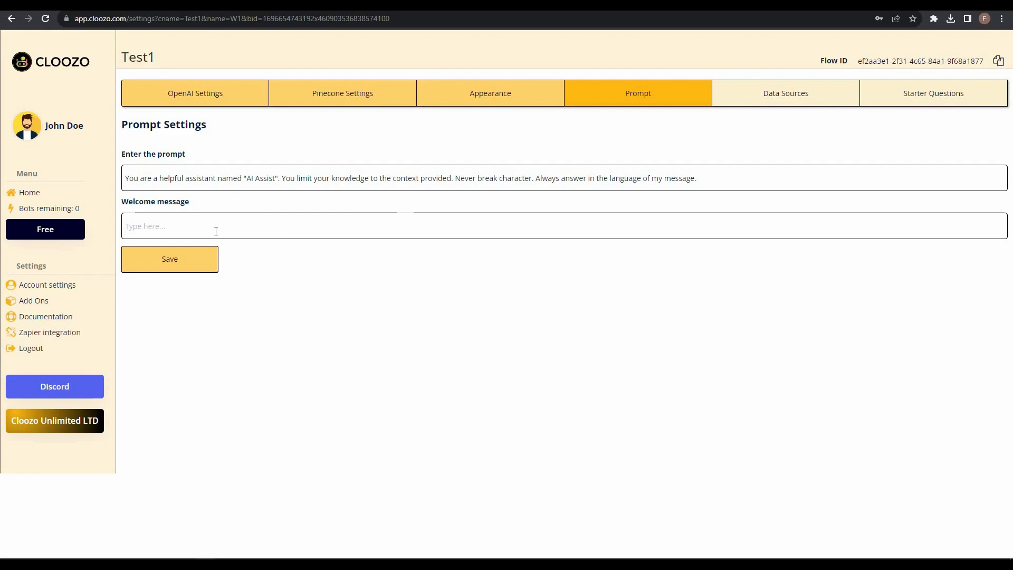
type("Hi")
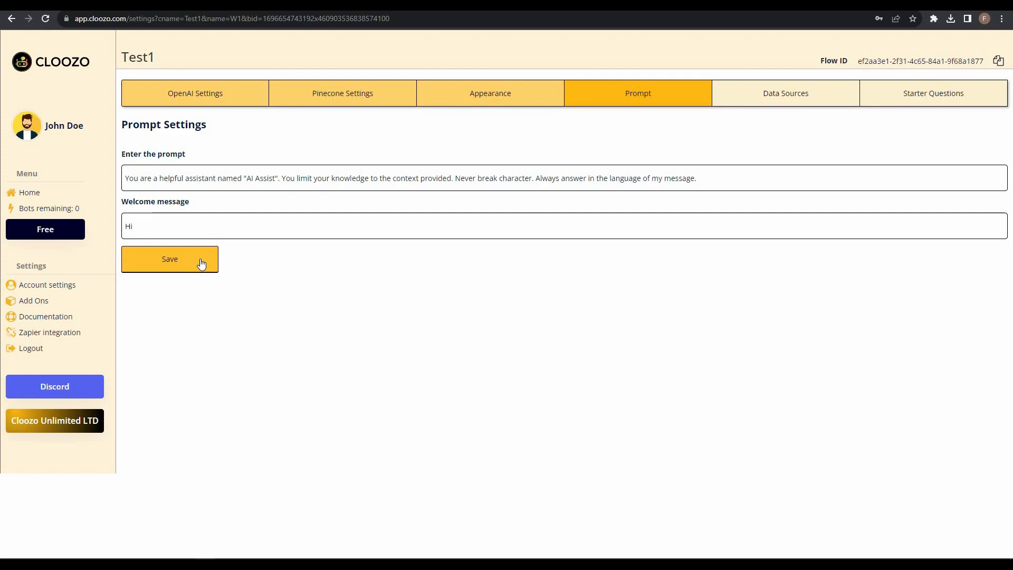
left_click(199, 262)
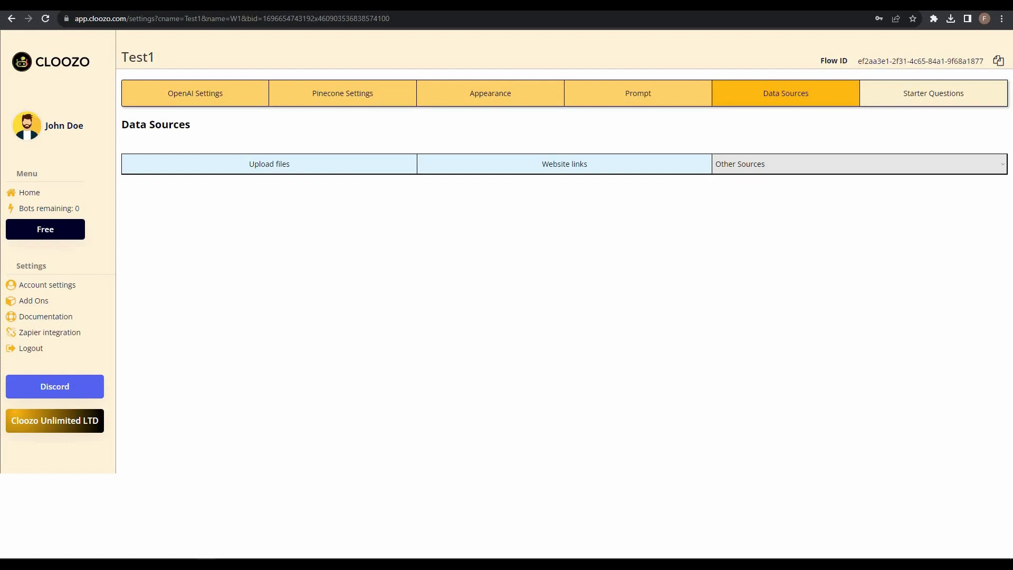
- Review the file, website link and other data source options, and run the file upload and training for the bot
left_click(272, 166)
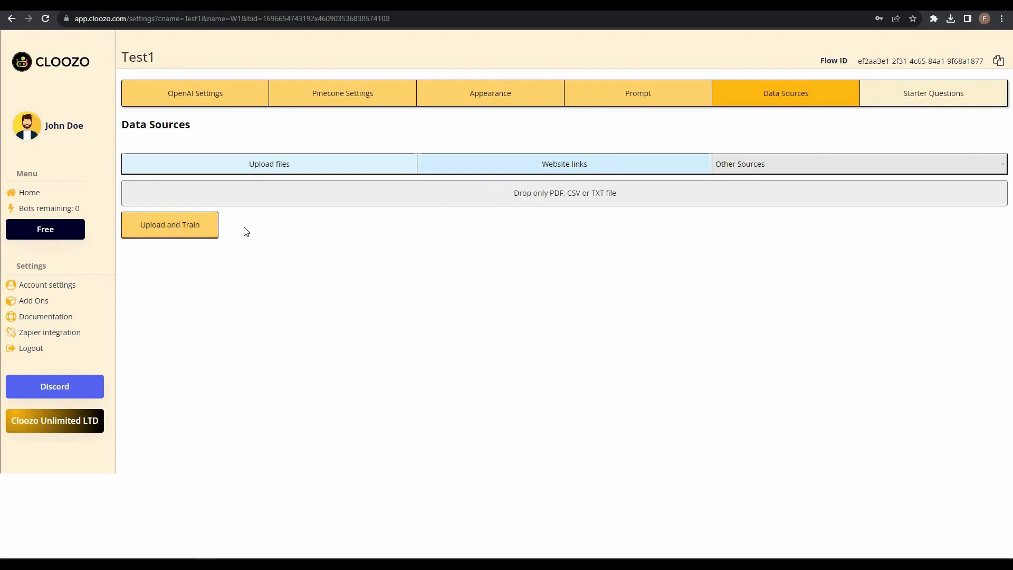
left_click(233, 213)
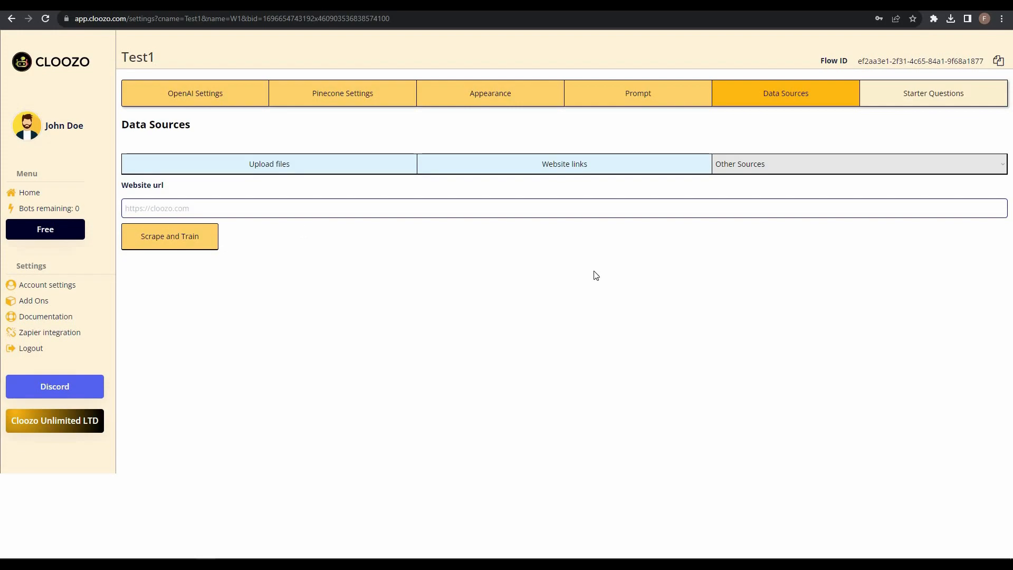
left_click(753, 164)
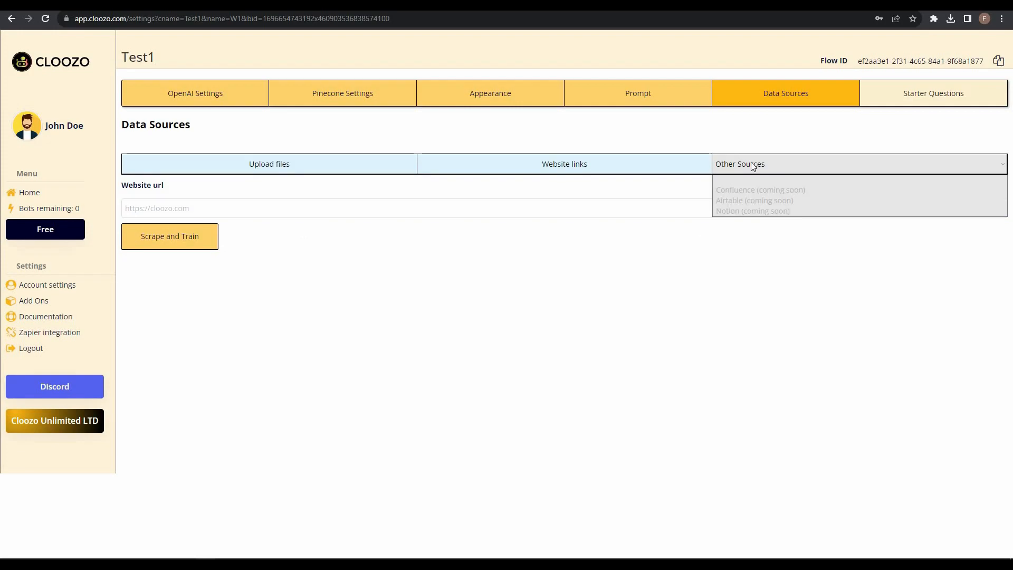
left_click(757, 250)
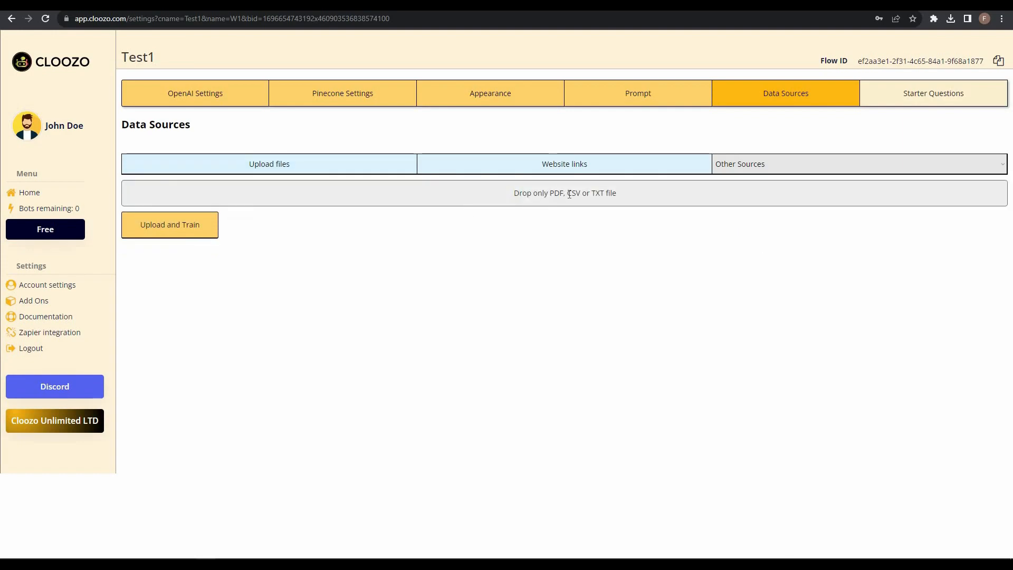
left_click(168, 233)
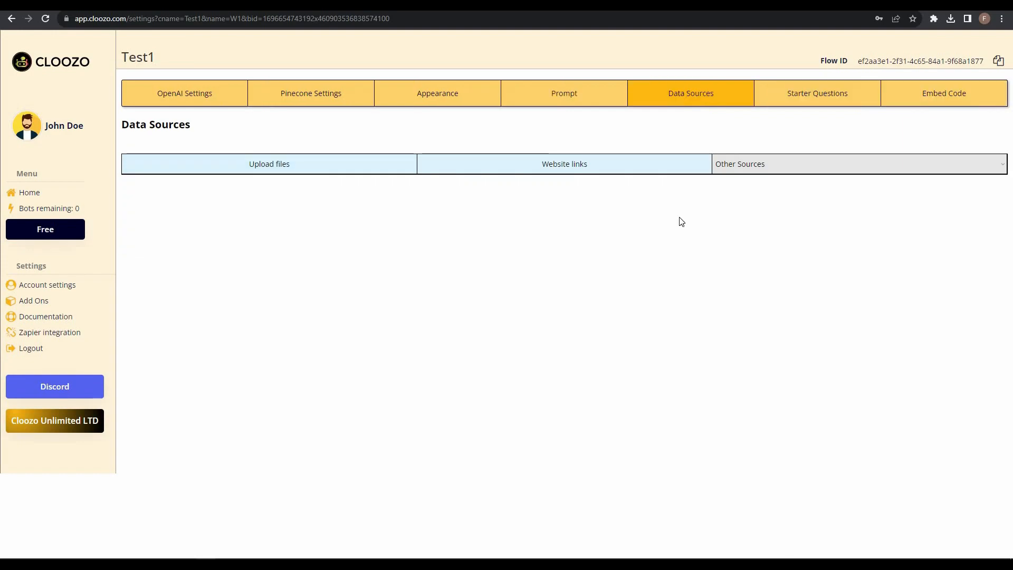
- Add the starter question "what is cloo" to the bot and open its embed code
left_click(791, 100)
left_click(229, 191)
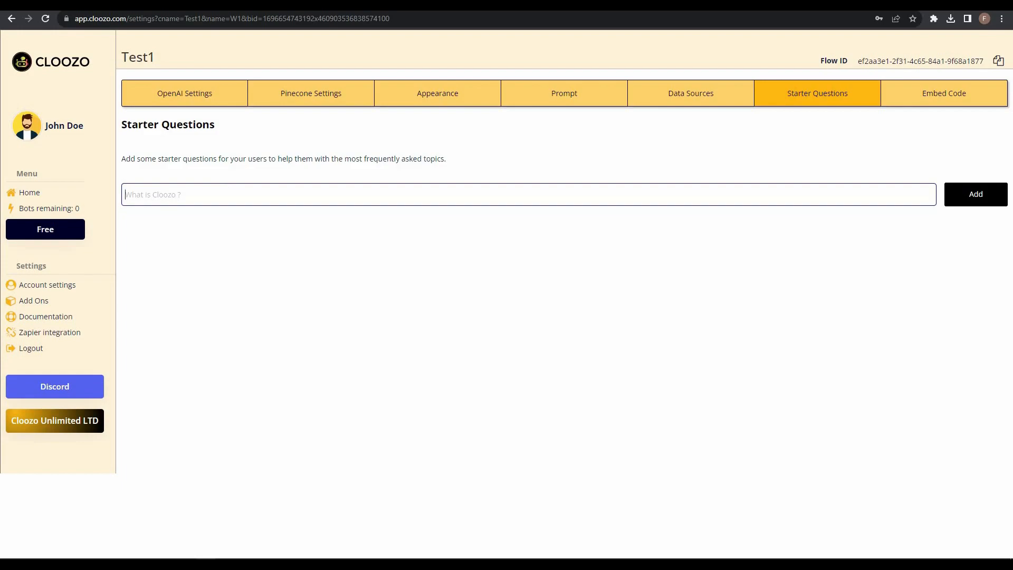
type("what is cloo")
left_click(968, 195)
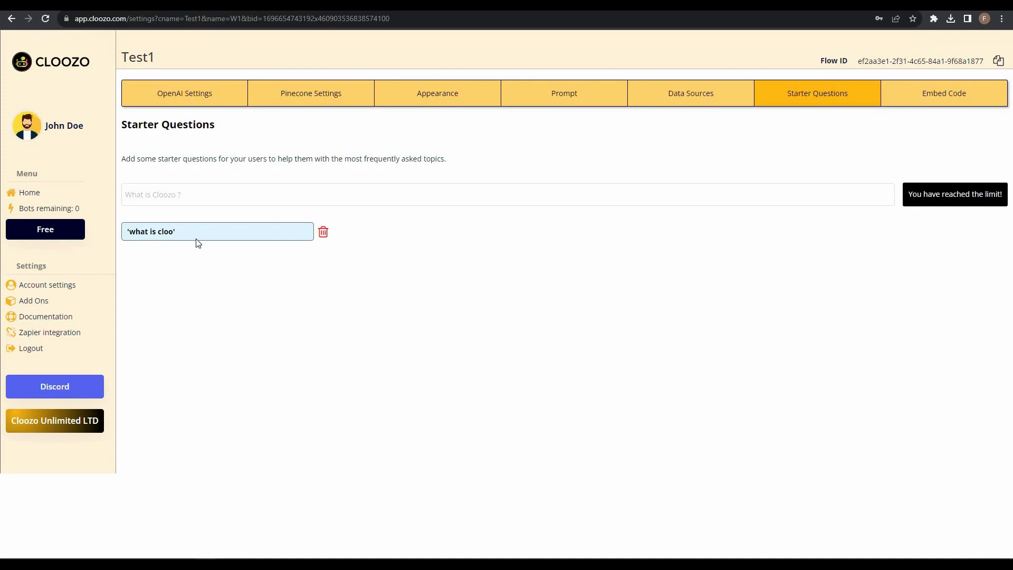
left_click(270, 191)
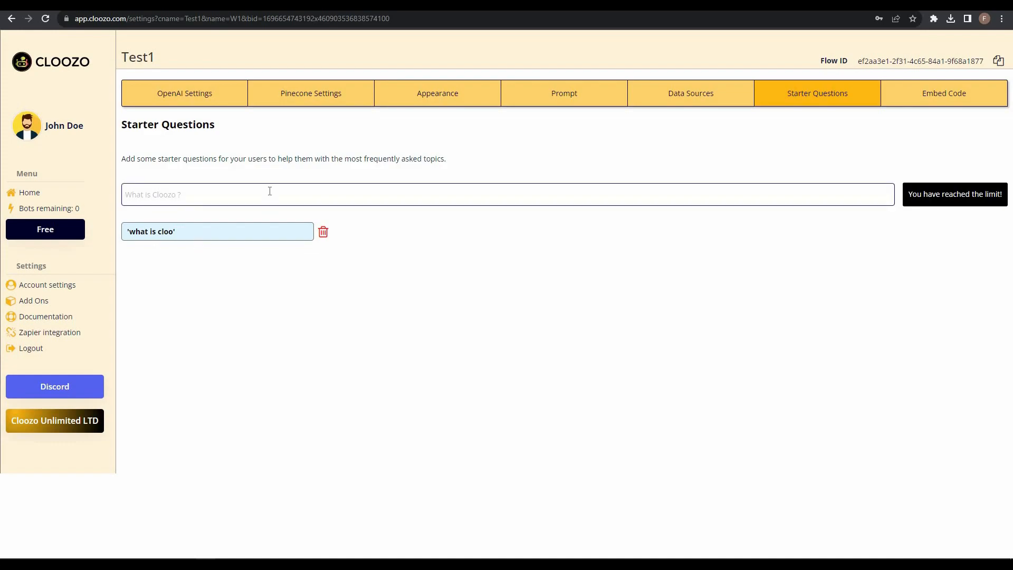
left_click(891, 136)
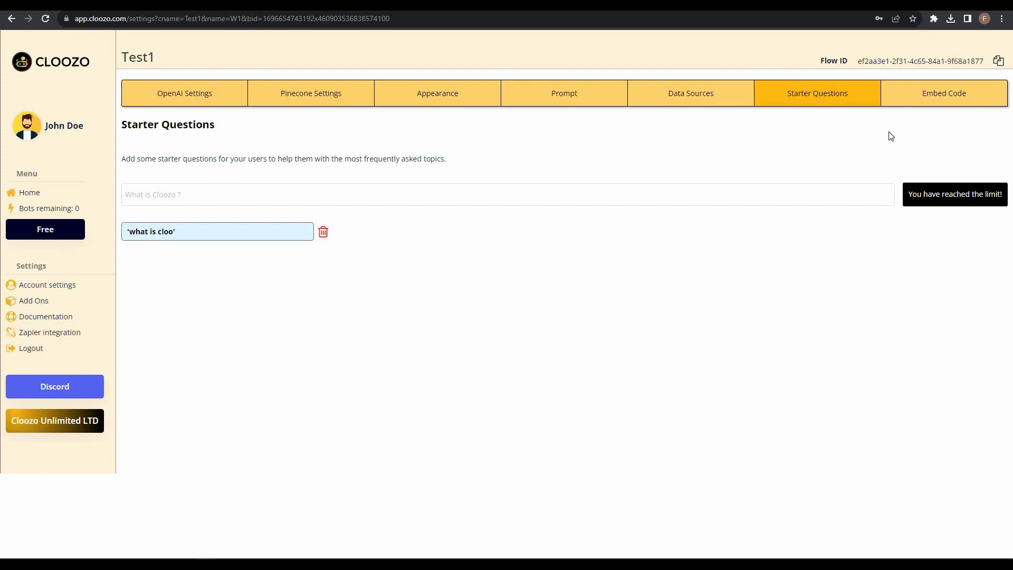
left_click(940, 101)
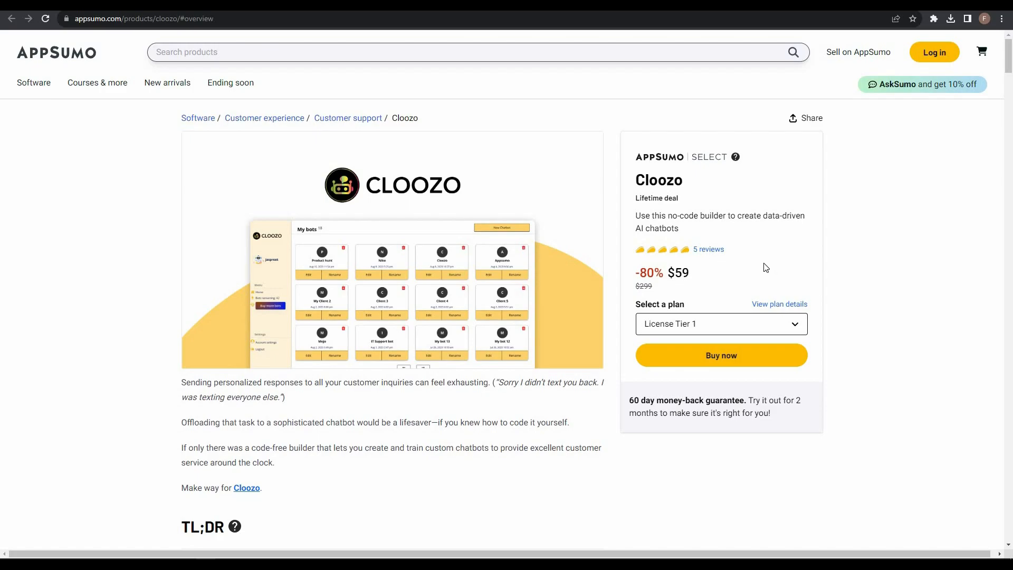
- Examine the plans and features of the Cloozo lifetime deal on AppSumo, comparing the deal terms and license tiers
scroll(545, 308, "down", 20)
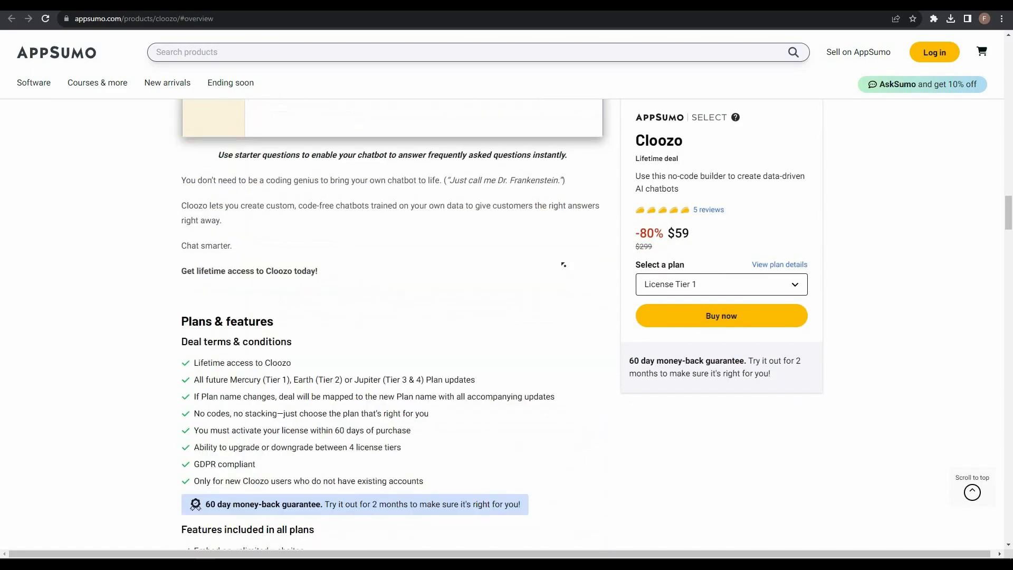
scroll(214, 222, "up", 1)
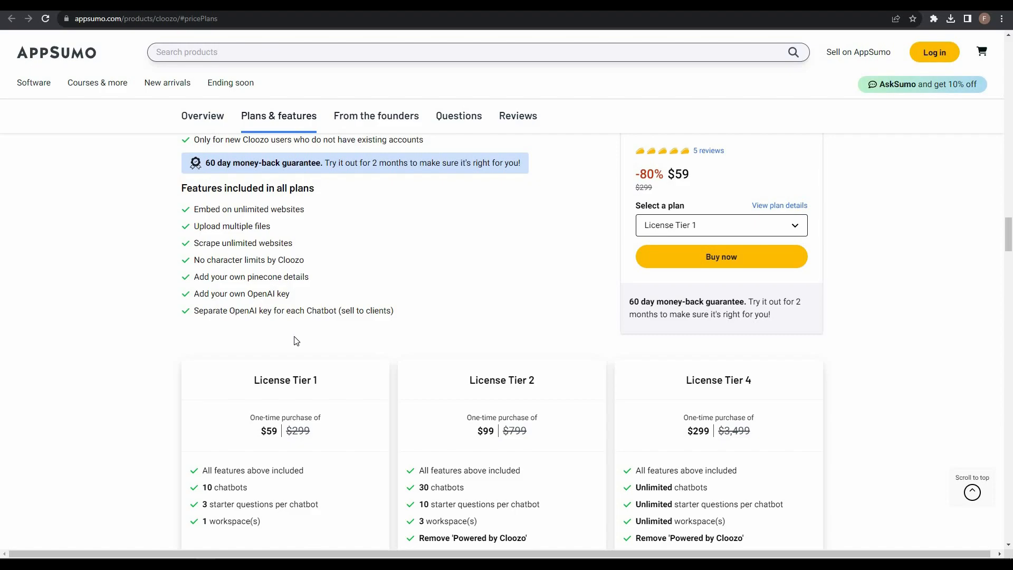
scroll(695, 161, "up", 5)
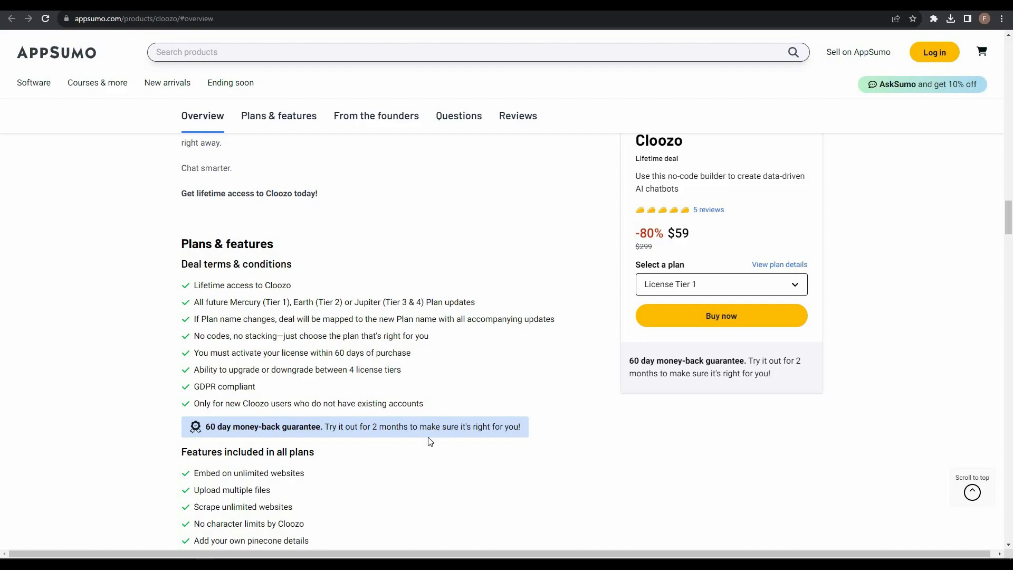
scroll(405, 427, "down", 3)
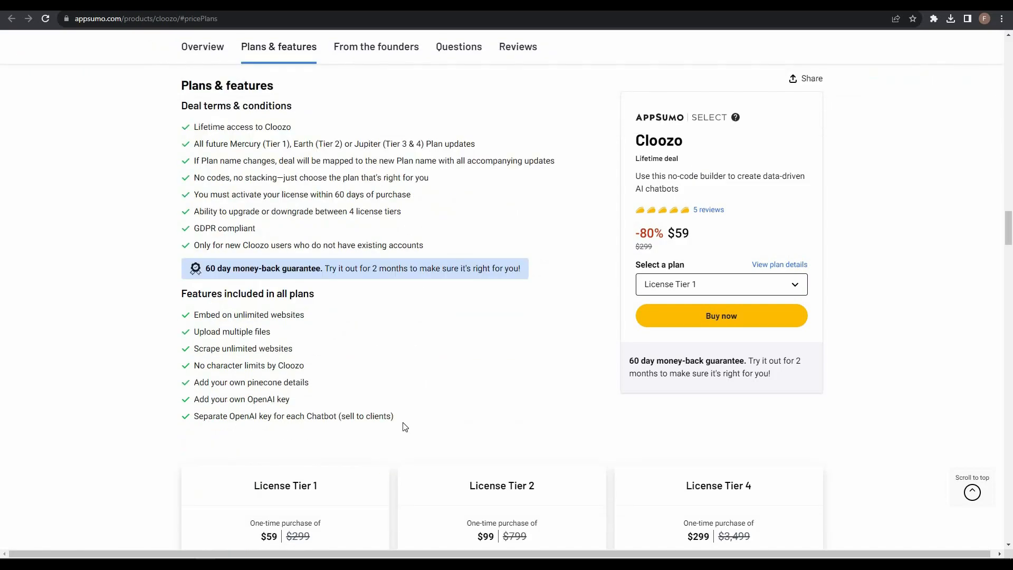
scroll(814, 410, "down", 4)
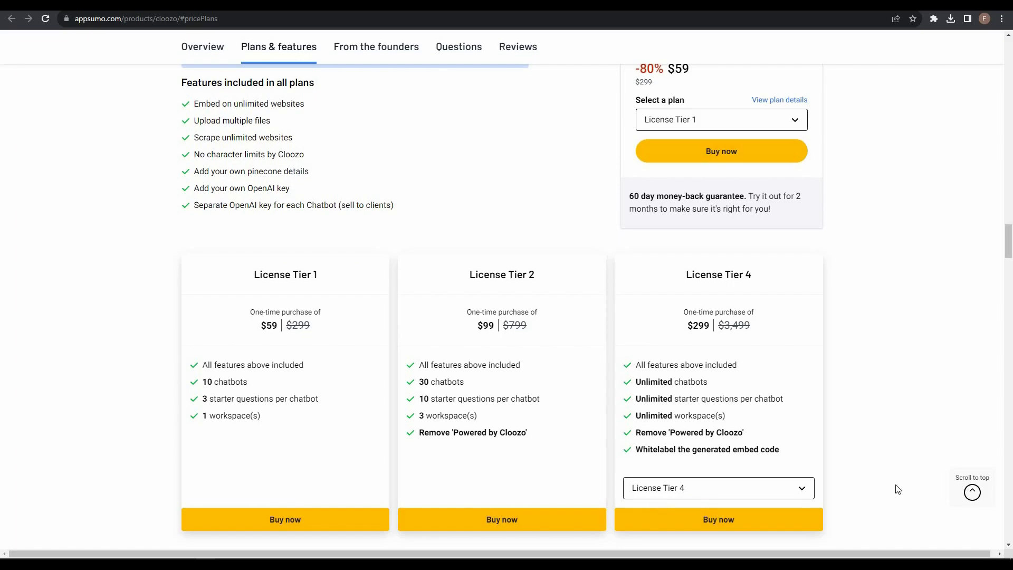
scroll(892, 343, "down", 1)
scroll(912, 321, "up", 1)
scroll(912, 322, "up", 2)
scroll(908, 316, "up", 3)
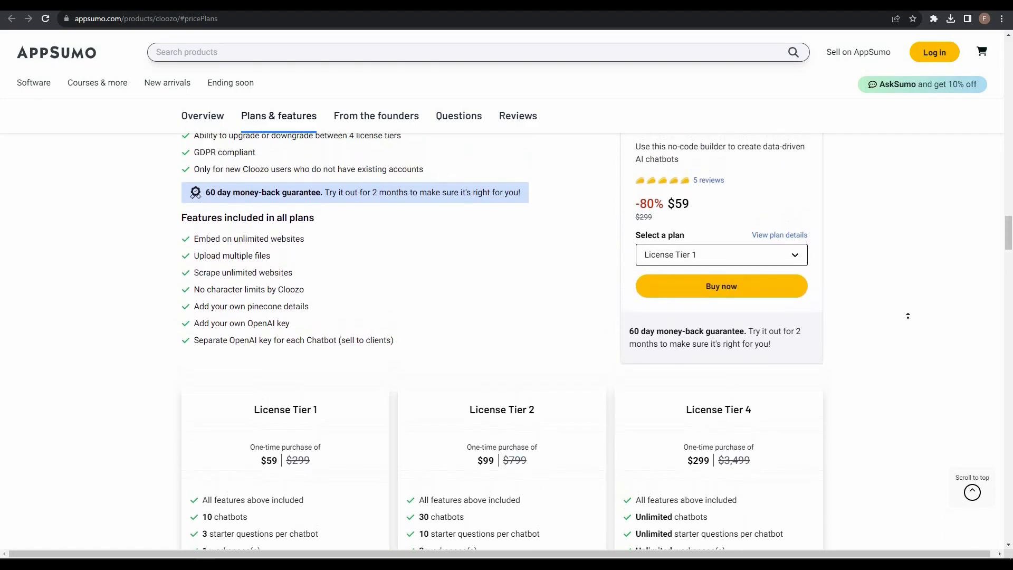